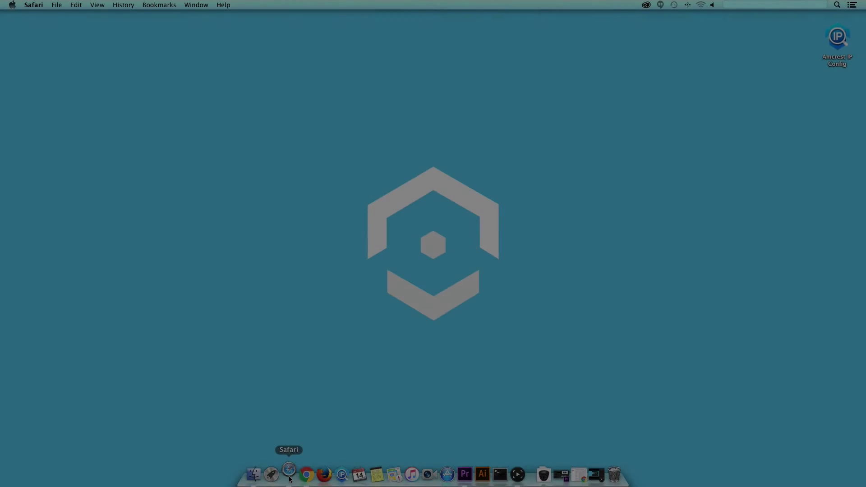
click(289, 475)
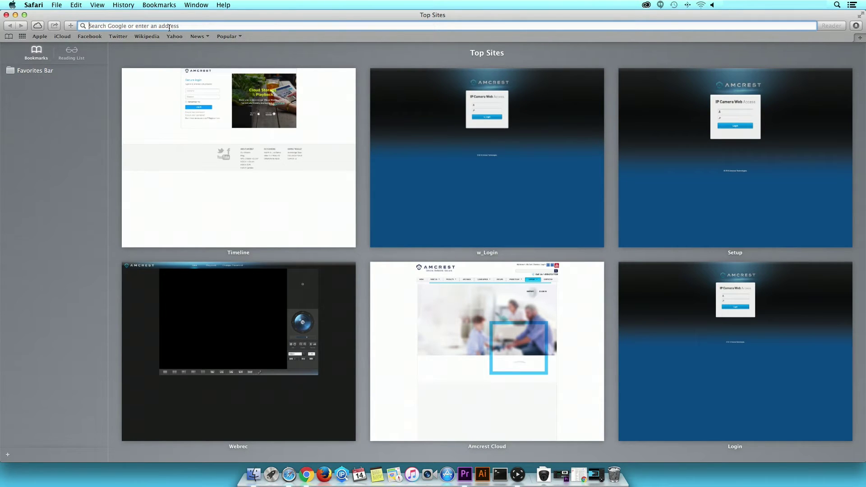
text(www.amcrestcloud.)
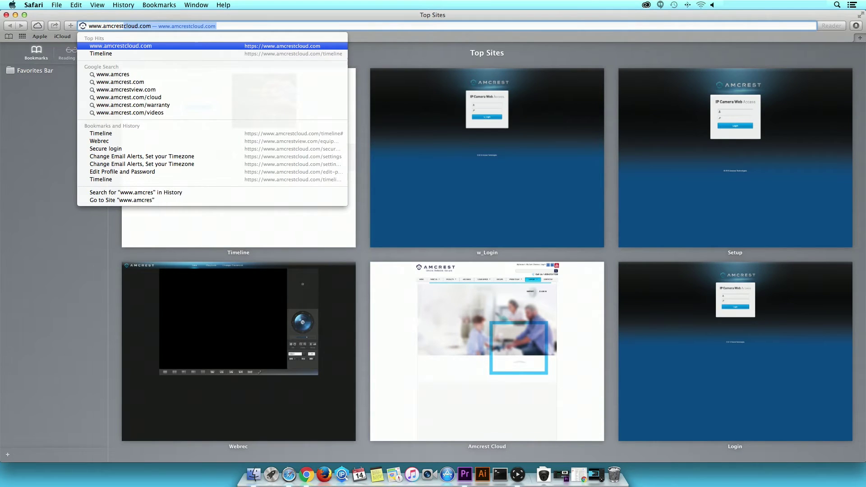
text(com)
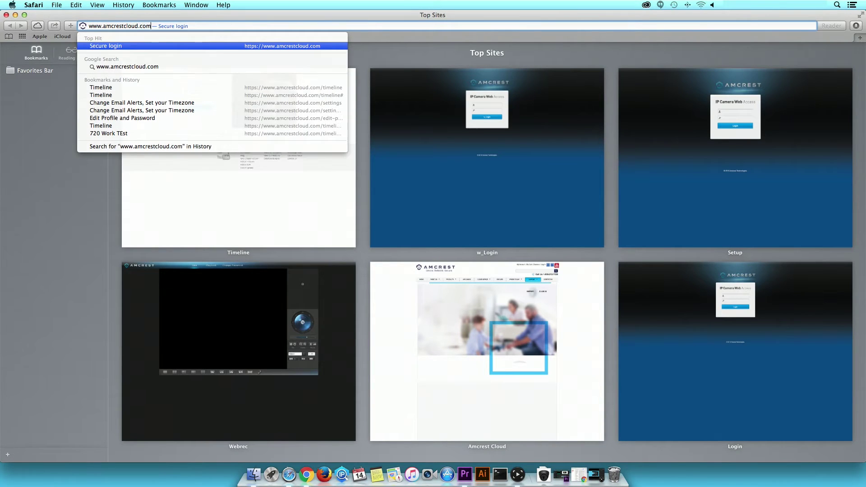
key(Return)
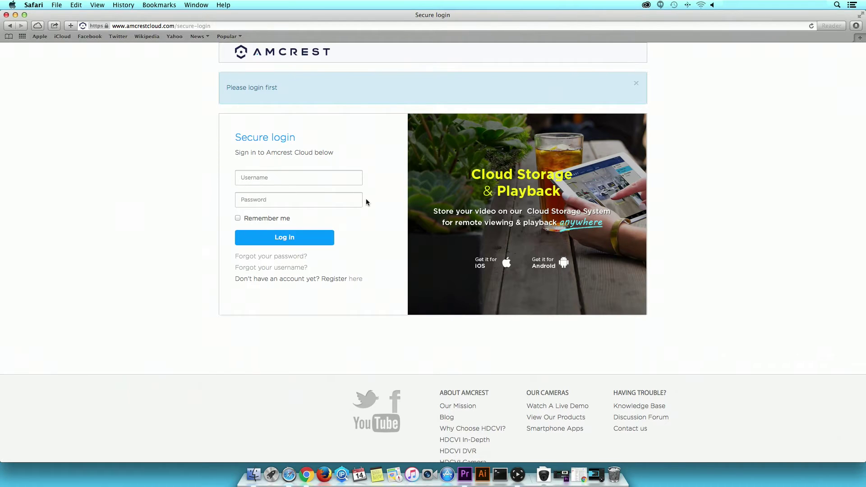
Follow the 'Register here' link to open the Amcrest Cloud Registration Form.
click(355, 280)
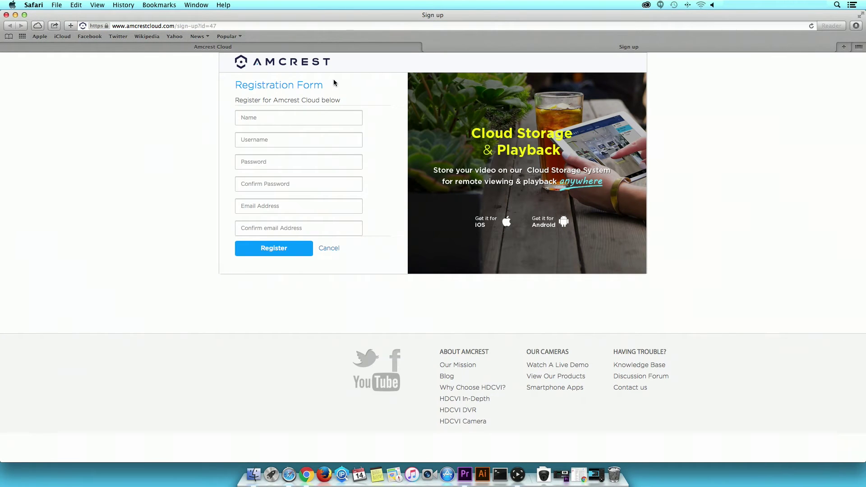
Enter the account holder's name, a username and a password in the registration form.
click(301, 118)
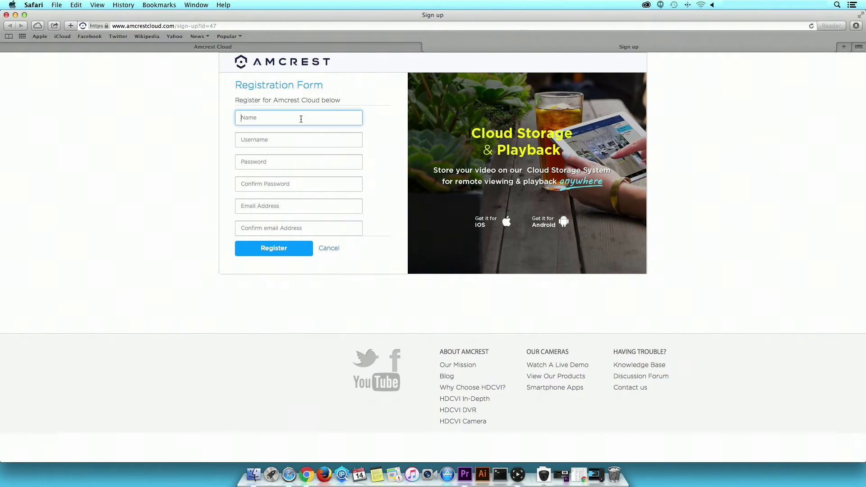
text(John)
click(296, 143)
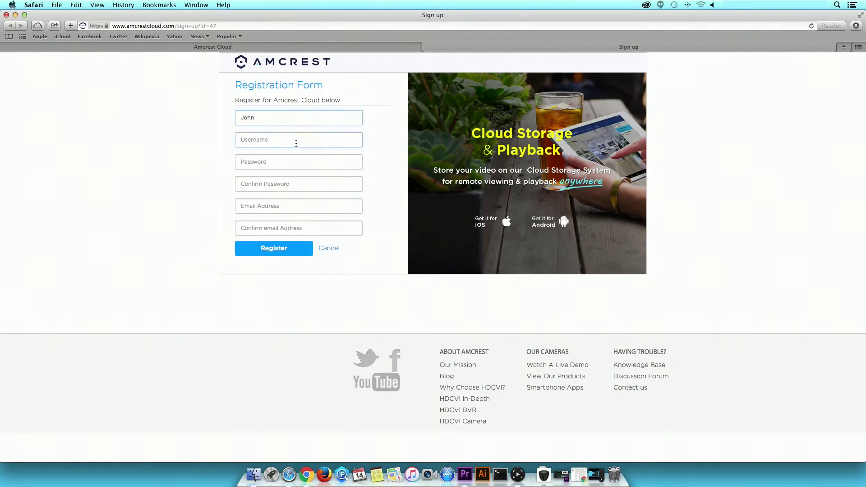
text(Amcrestl)
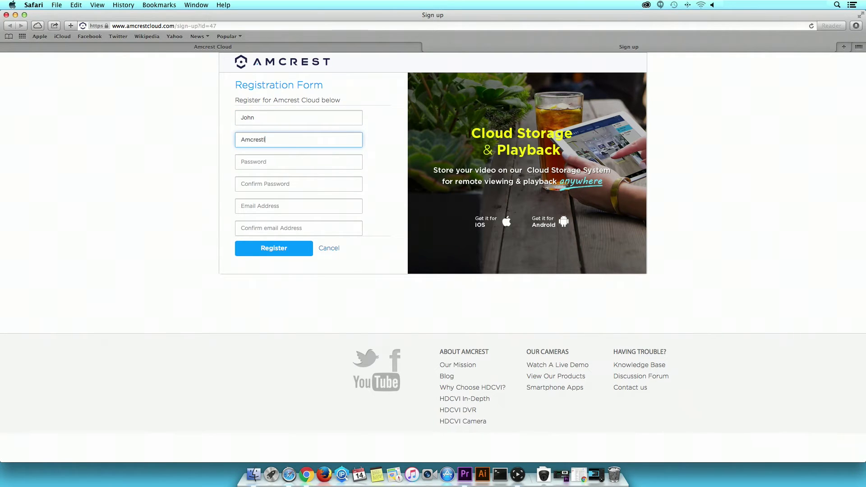
text(earning)
click(294, 163)
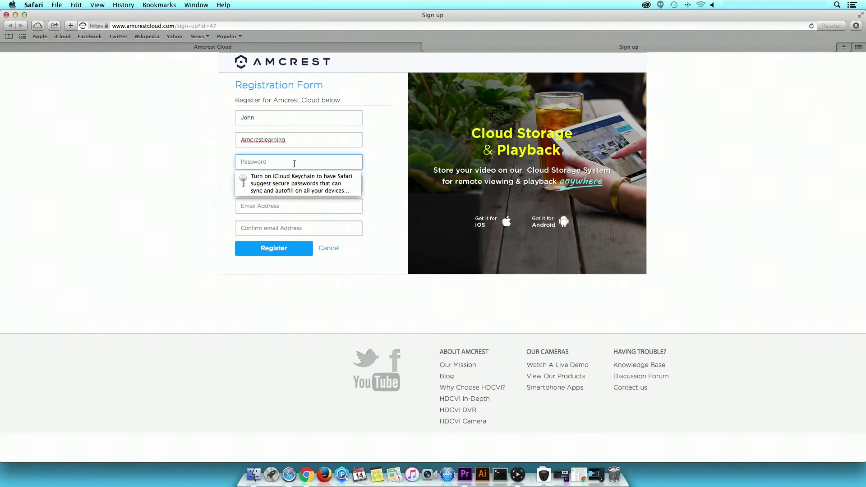
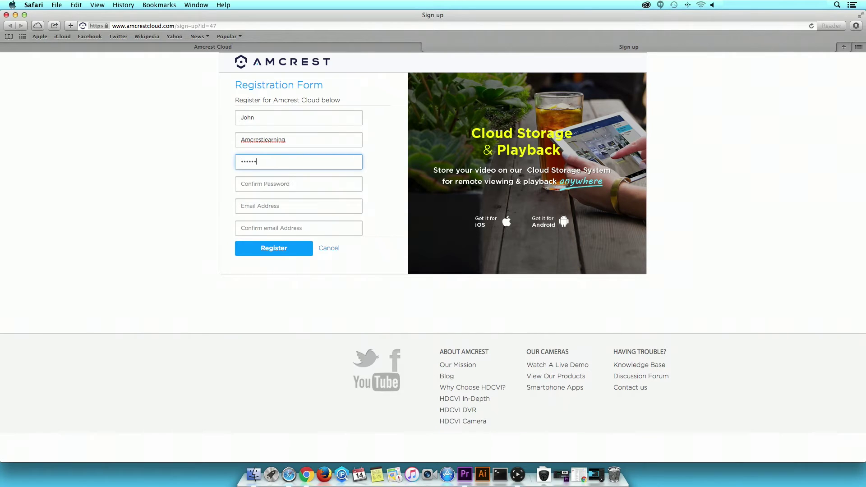
Confirm the password, enter and confirm the e-mail address, and submit the registration.
click(292, 179)
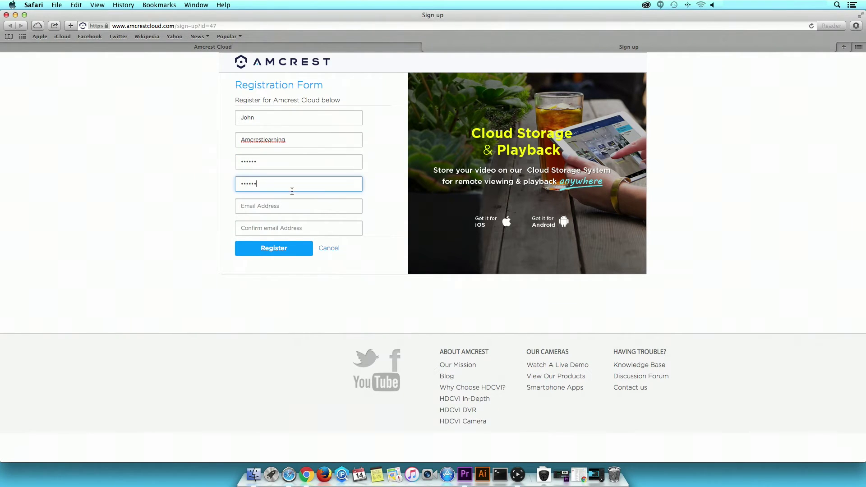
click(291, 207)
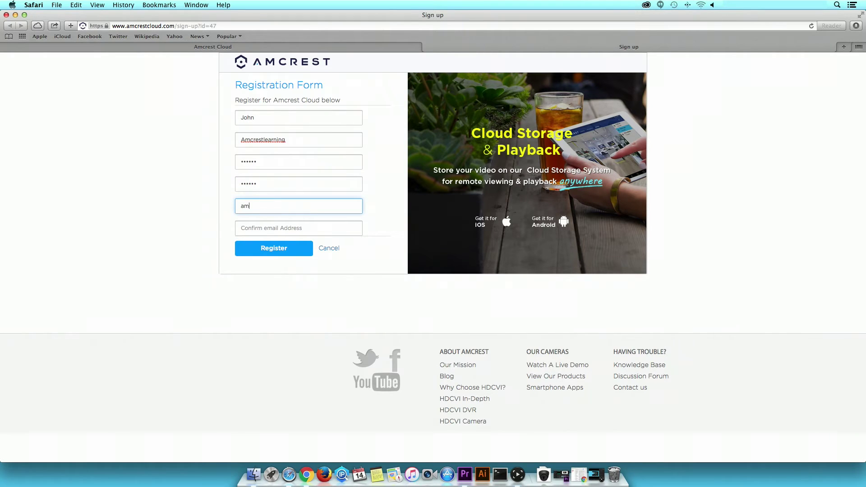
key(Tab)
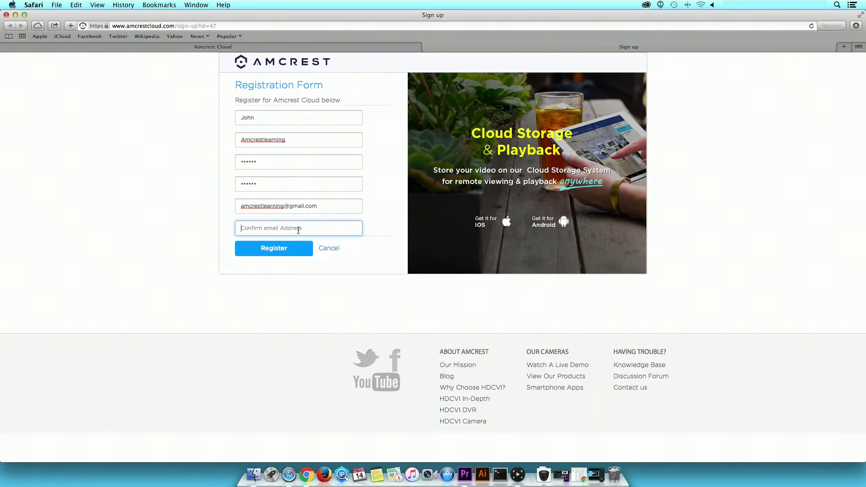
click(273, 256)
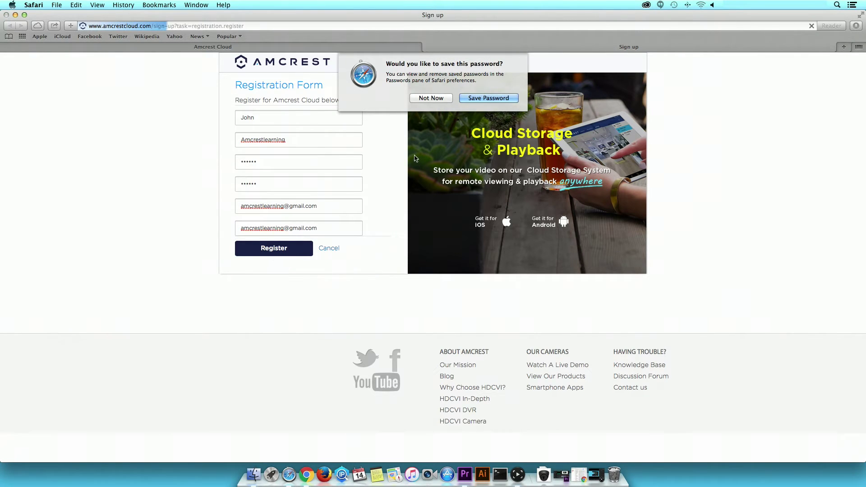
Decline Safari's save-password offer and start adding a camera to the new account.
click(431, 100)
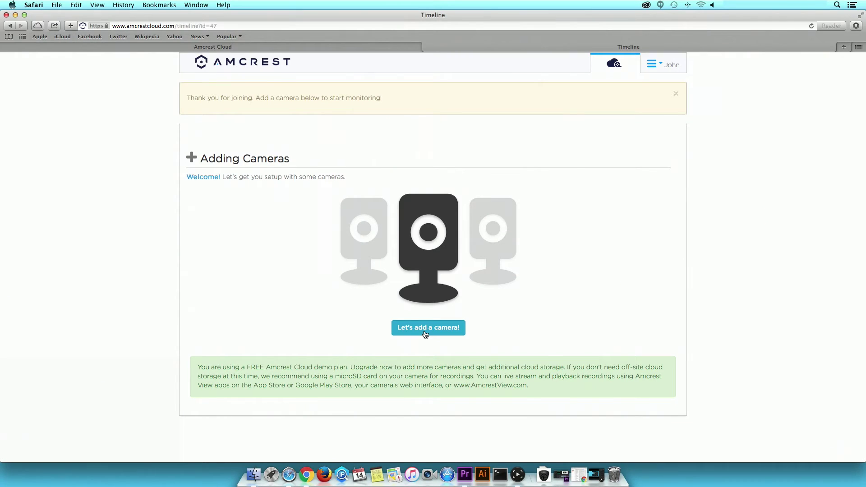
click(426, 329)
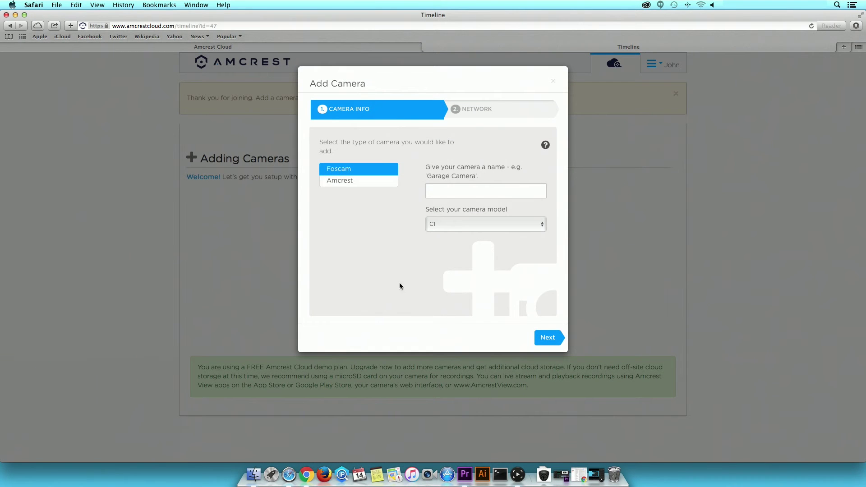
Add an Amcrest camera named 'Office' with its camera token and continue to Settings.
click(371, 186)
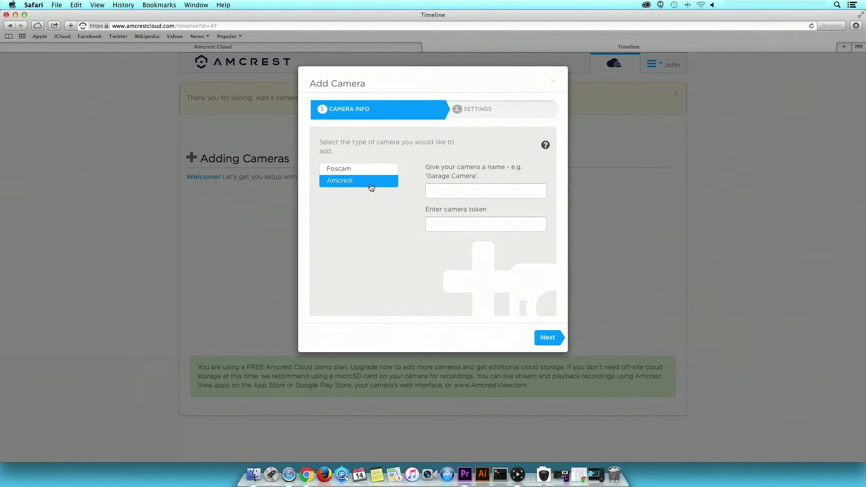
click(438, 190)
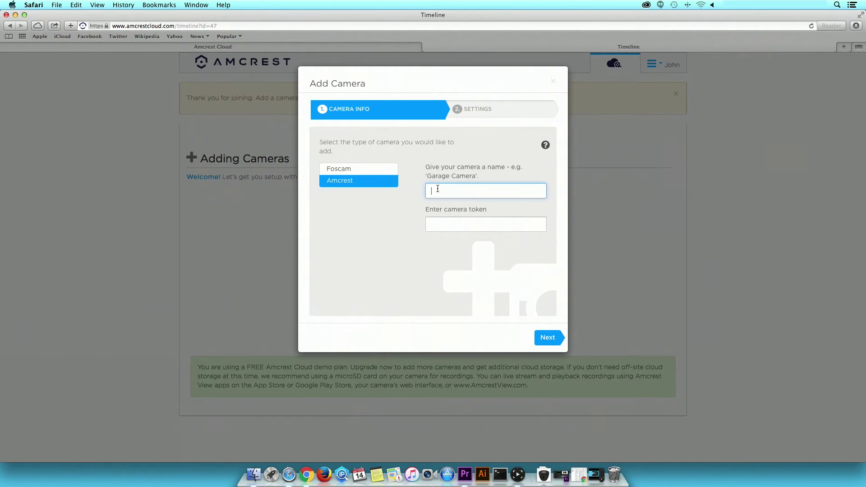
text(Office)
click(440, 221)
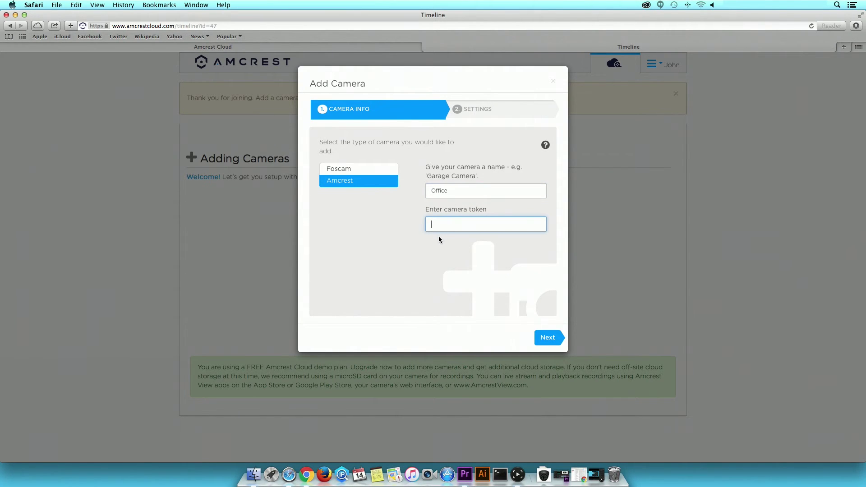
click(550, 341)
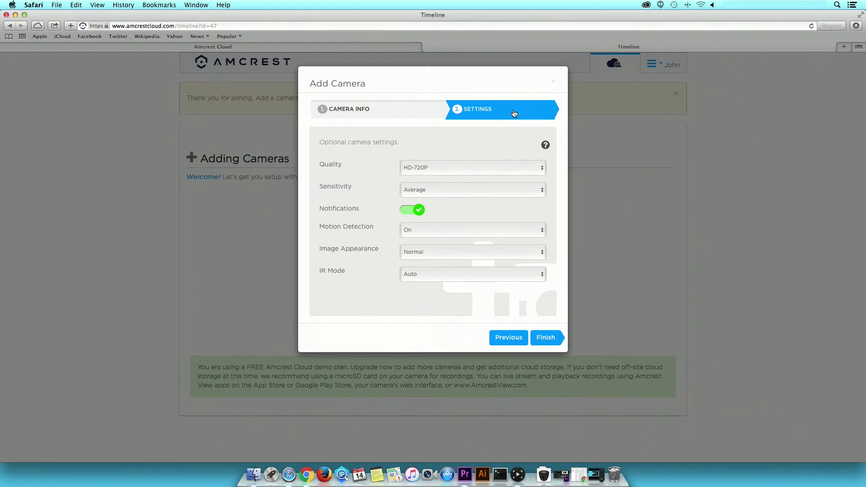
Keep HD-720P video quality, Average motion sensitivity and notifications turned on.
click(541, 168)
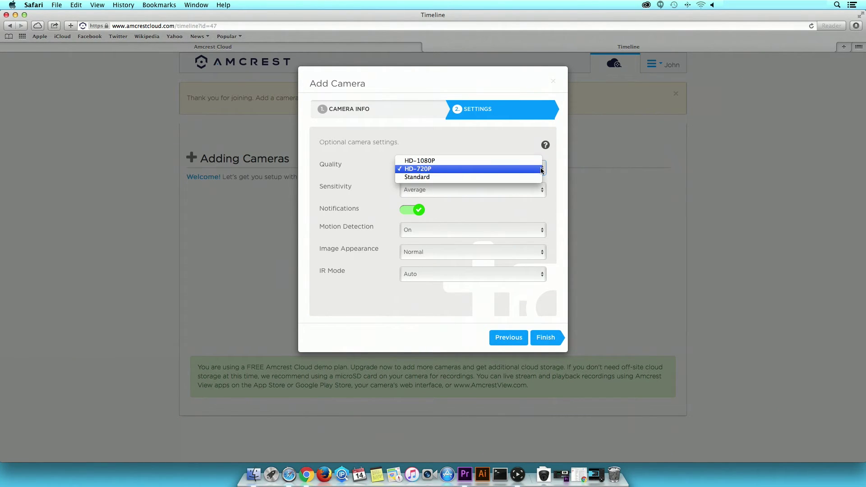
click(541, 169)
click(545, 191)
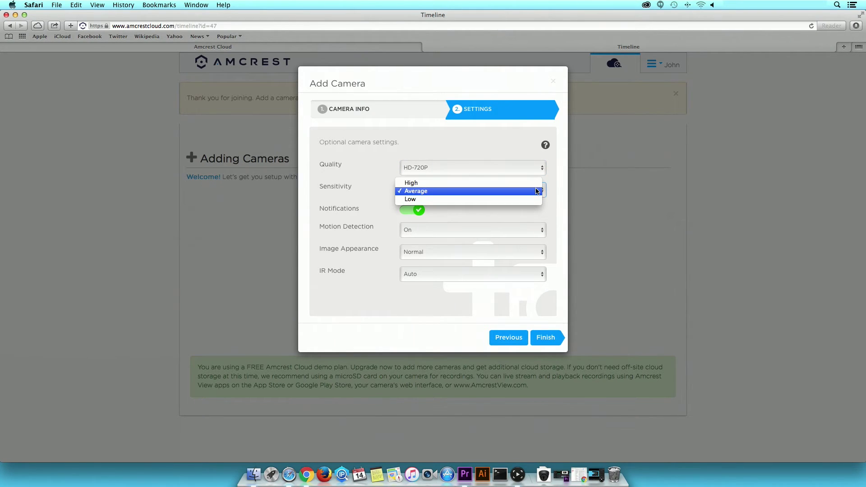
click(537, 191)
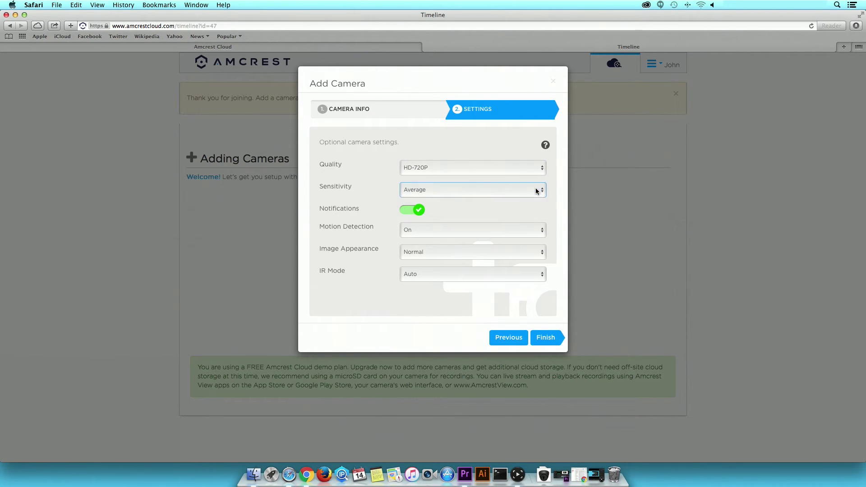
click(408, 211)
click(409, 212)
Keep motion detection On, Normal image and Auto IR mode, then finish adding the camera.
click(543, 234)
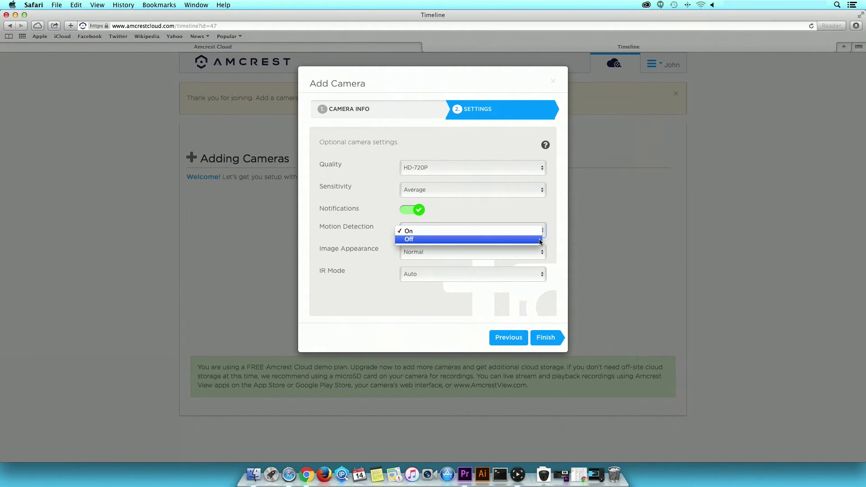
click(542, 232)
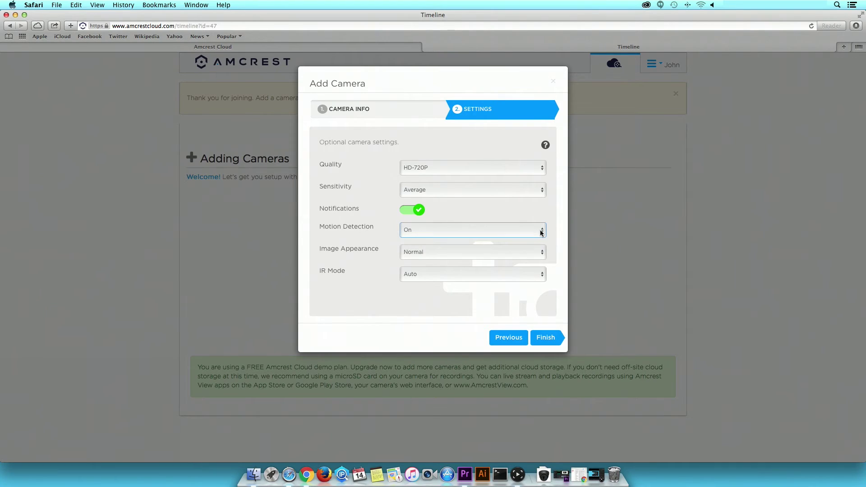
click(543, 255)
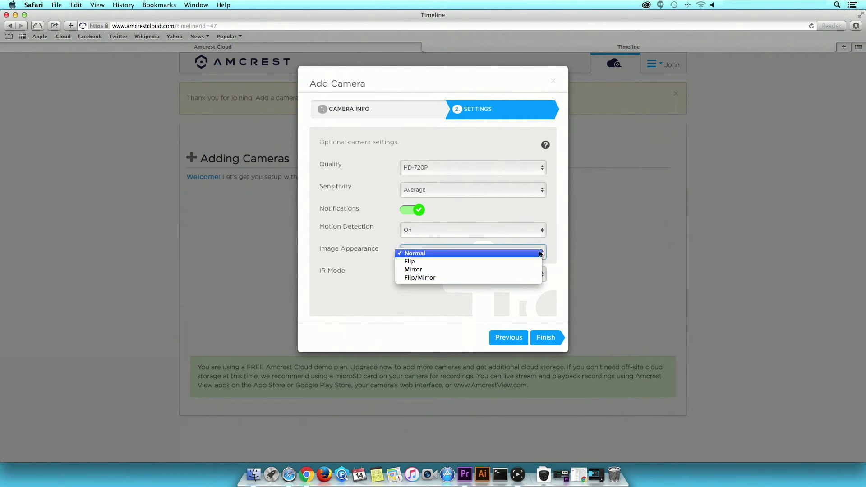
click(541, 253)
click(542, 275)
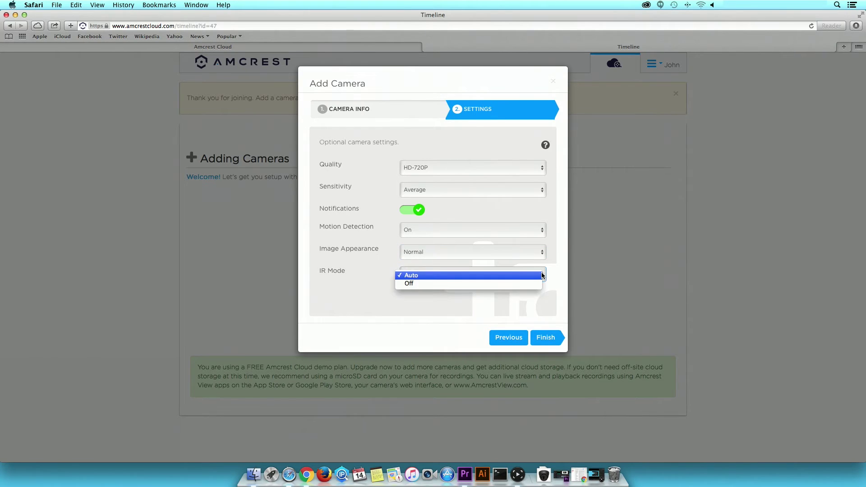
click(541, 276)
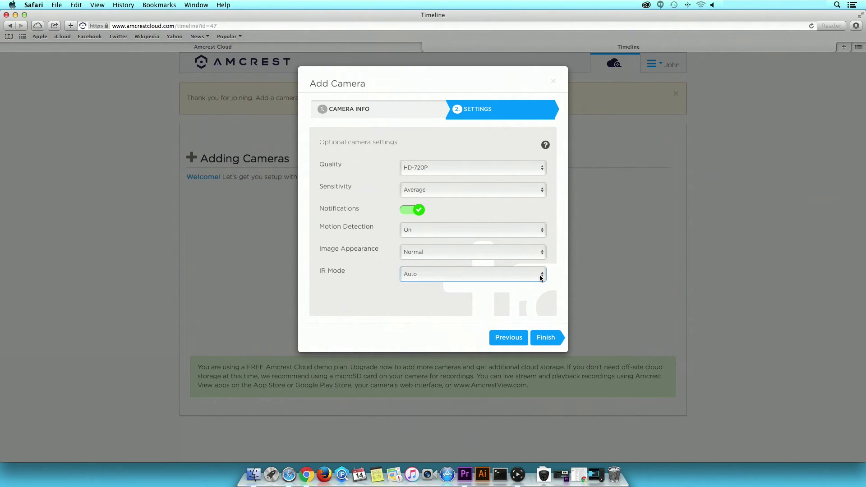
click(547, 340)
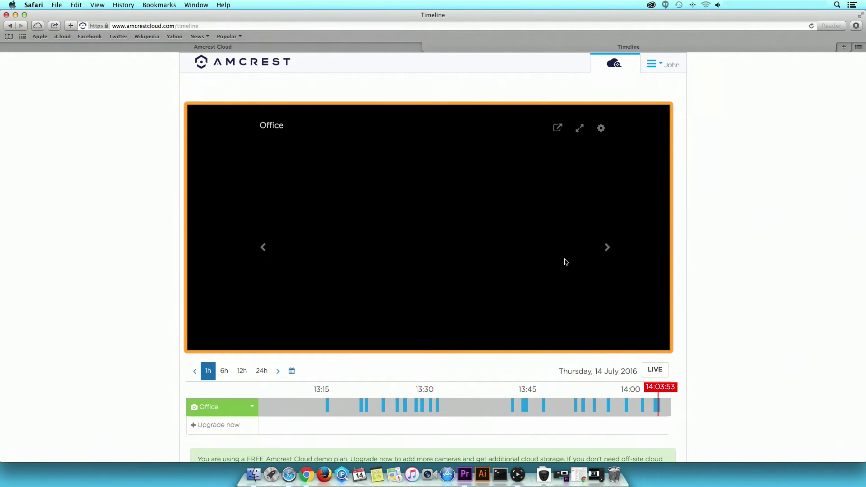
Pop the Office live view into its own window, make it fullscreen, then close it.
click(560, 129)
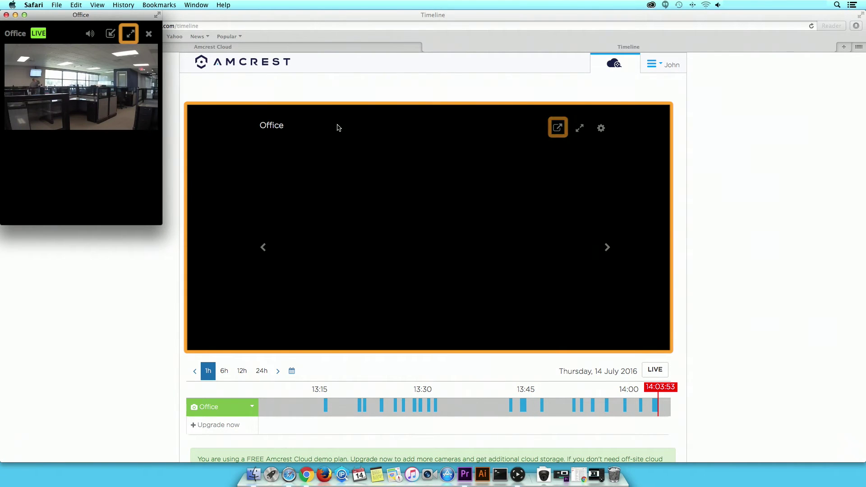
click(130, 35)
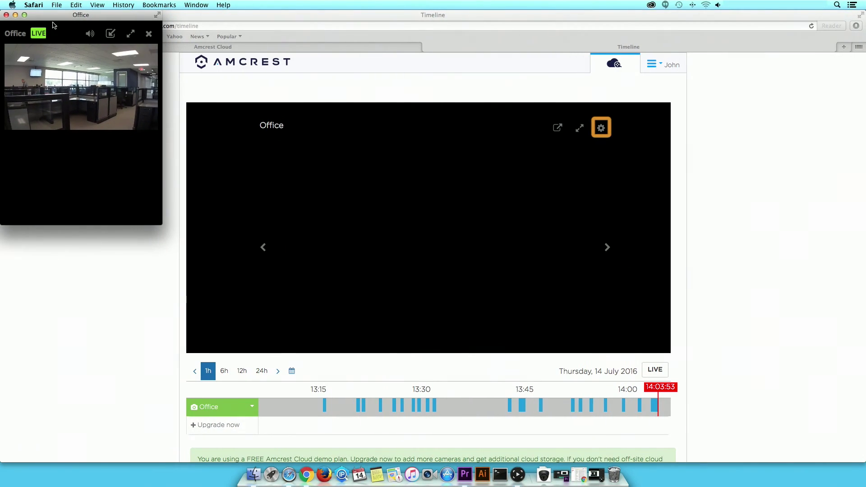
click(6, 15)
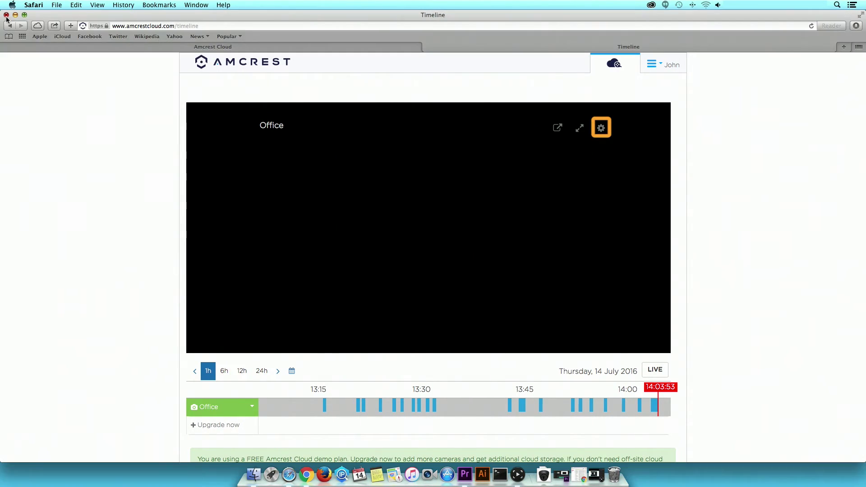
click(603, 131)
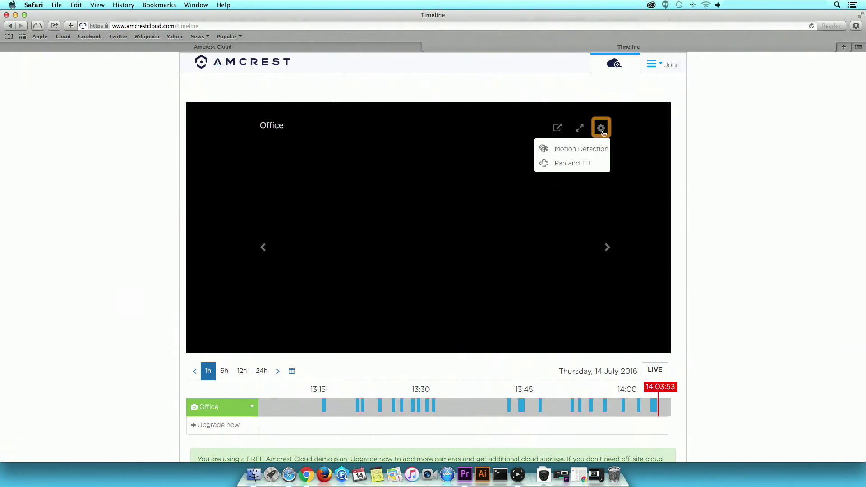
Resize the Office camera's motion detection area to cover the full frame and save it.
click(592, 150)
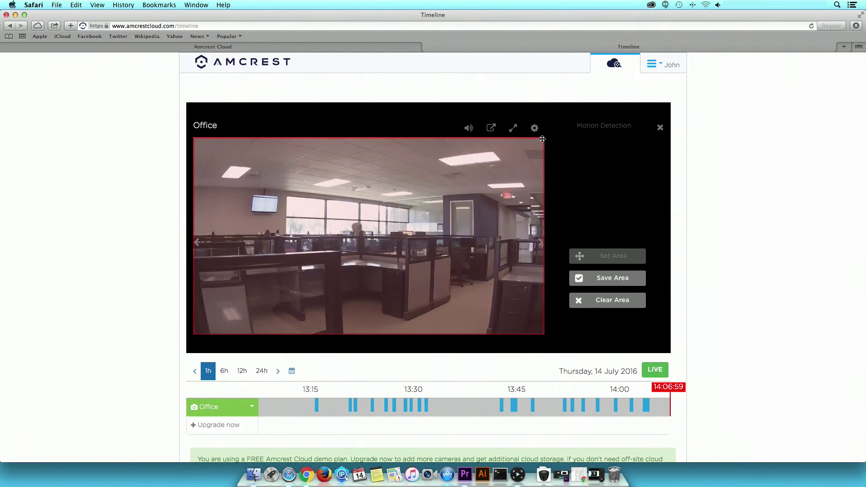
drag(545, 137, 578, 135)
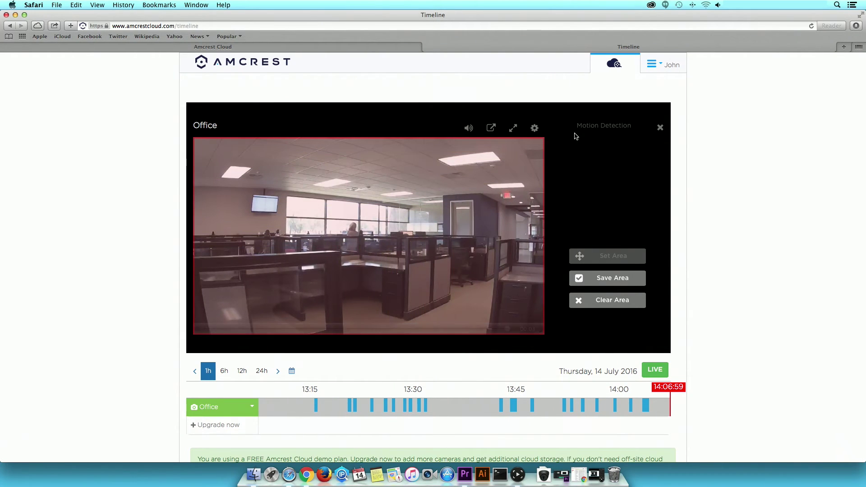
click(608, 279)
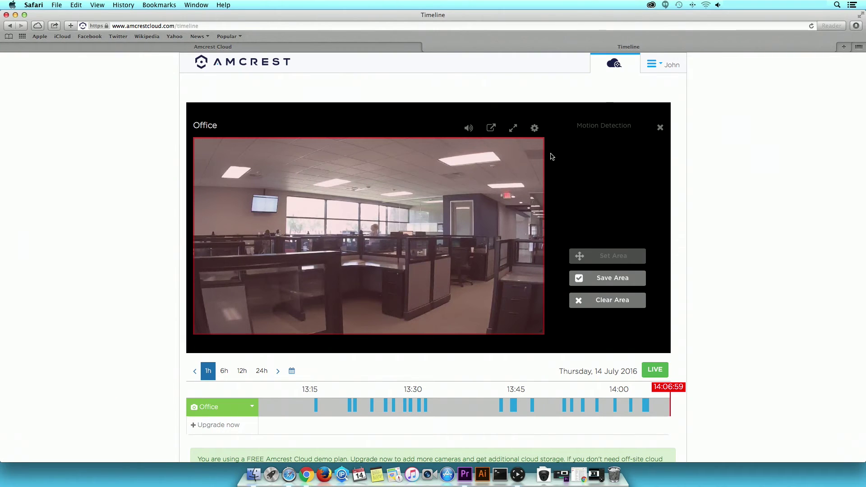
click(535, 129)
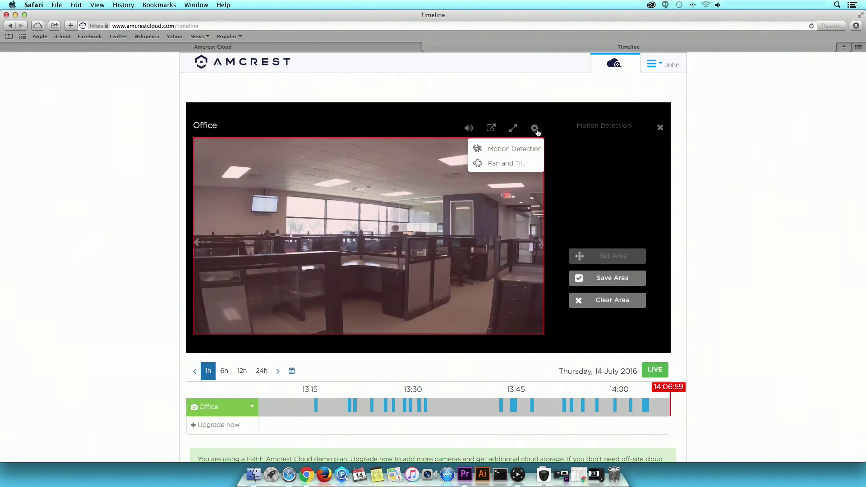
Tilt the Office camera up, then down twice, and set that view as Home.
click(526, 162)
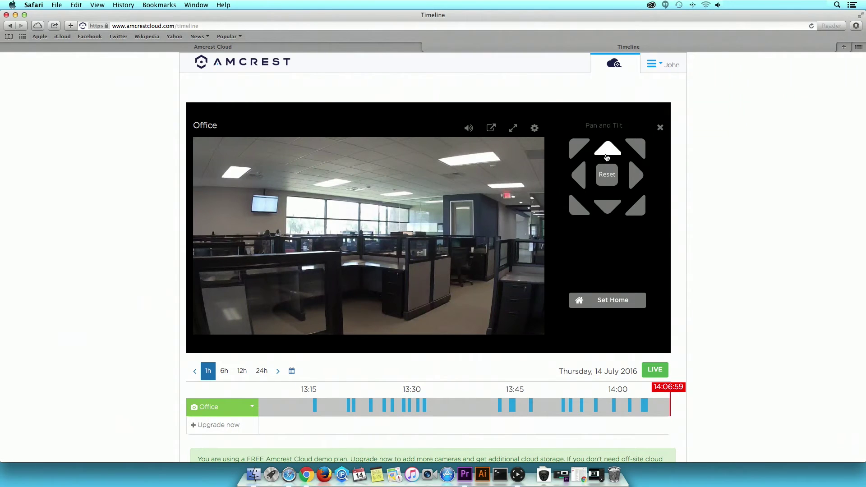
click(608, 151)
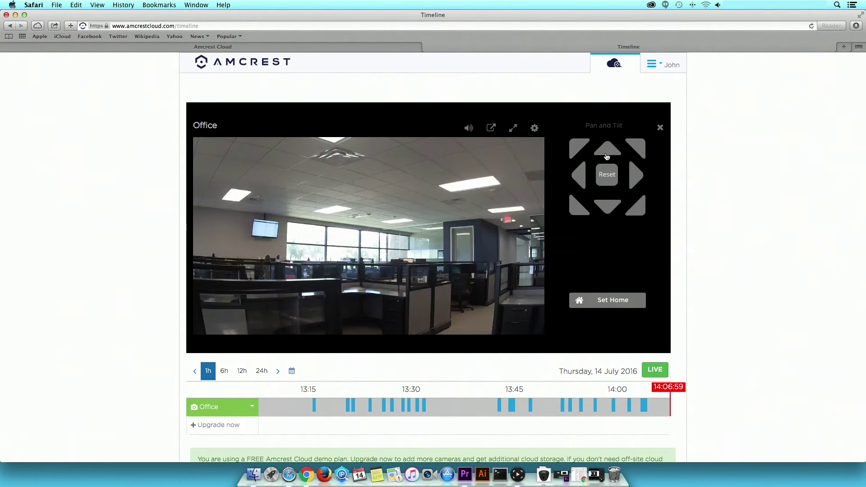
click(603, 206)
click(603, 206)
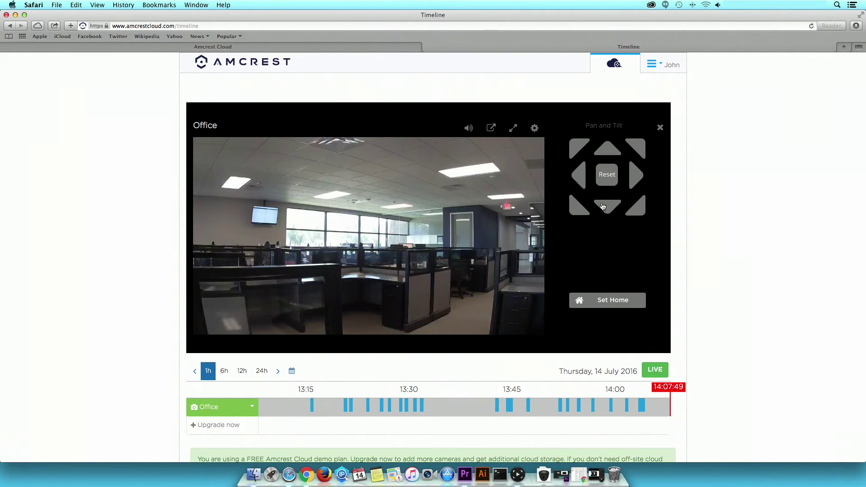
click(609, 307)
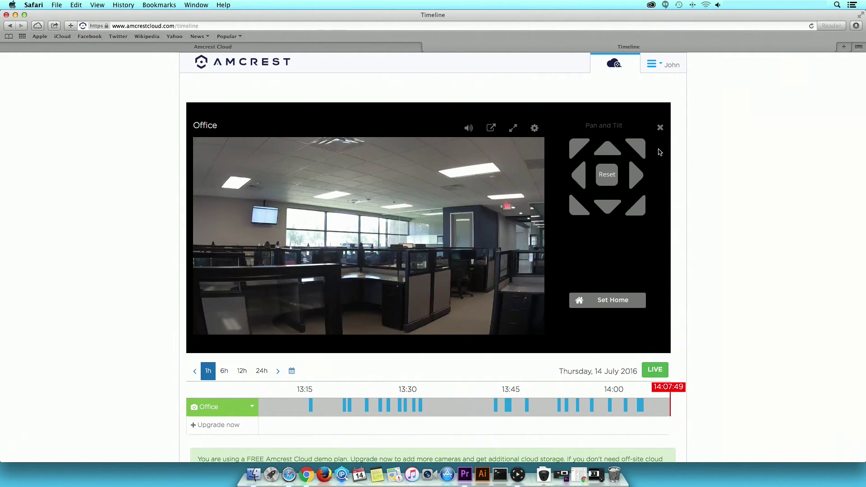
Close Pan and Tilt, check the timeline date picker for 14 July 2016, and open camera options.
click(660, 127)
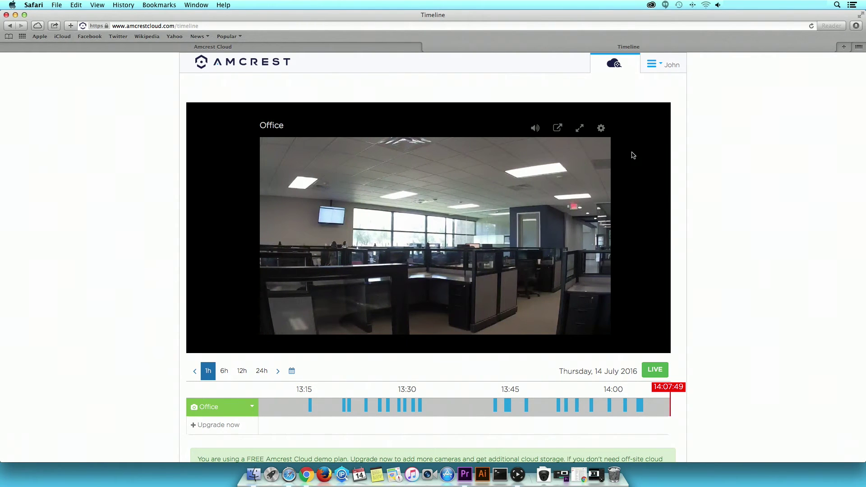
scroll(634, 155, down, 3)
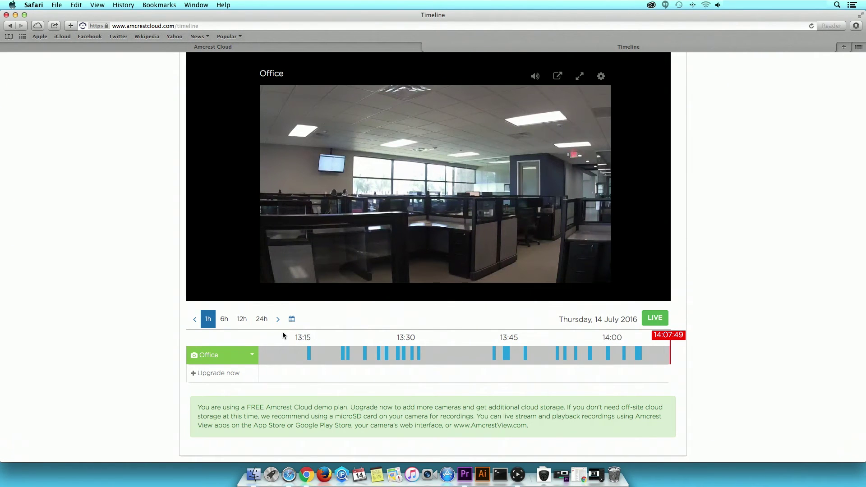
click(292, 319)
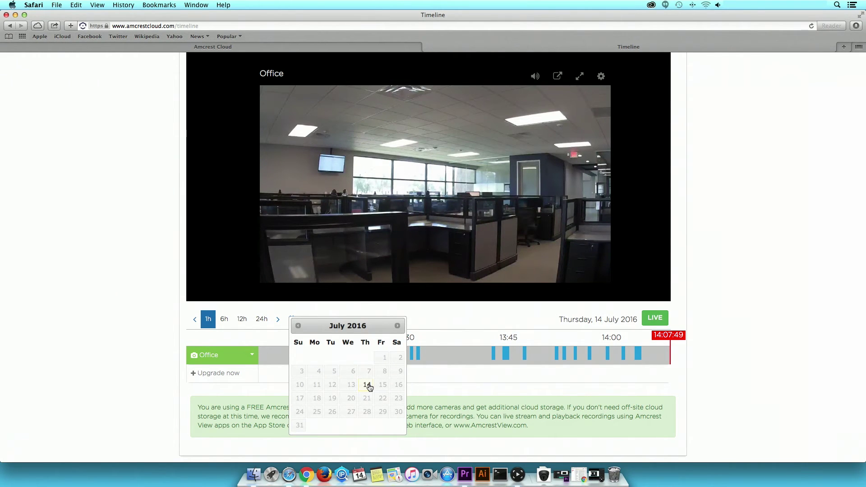
click(315, 311)
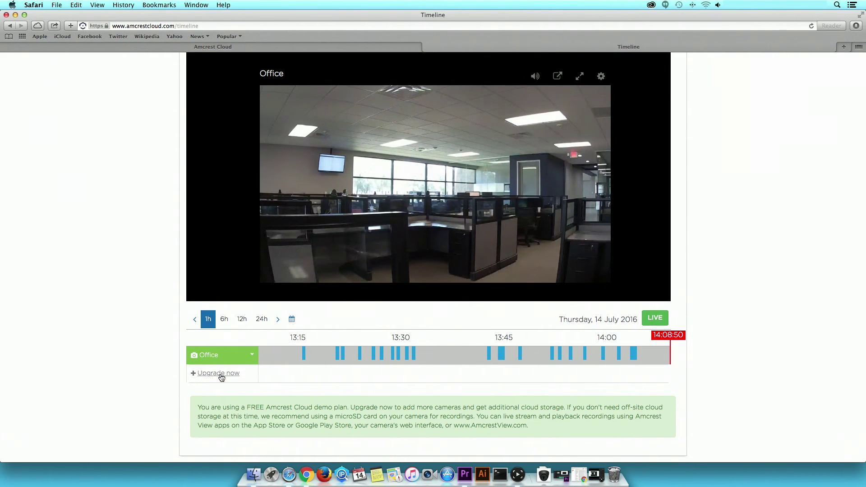
click(253, 356)
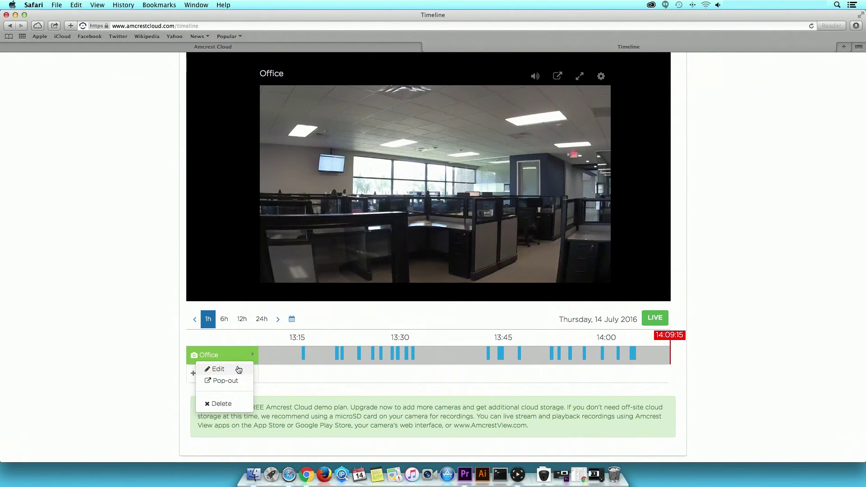
Edit the Office camera, keeping HD-720P quality, Average sensitivity and notifications on.
click(238, 370)
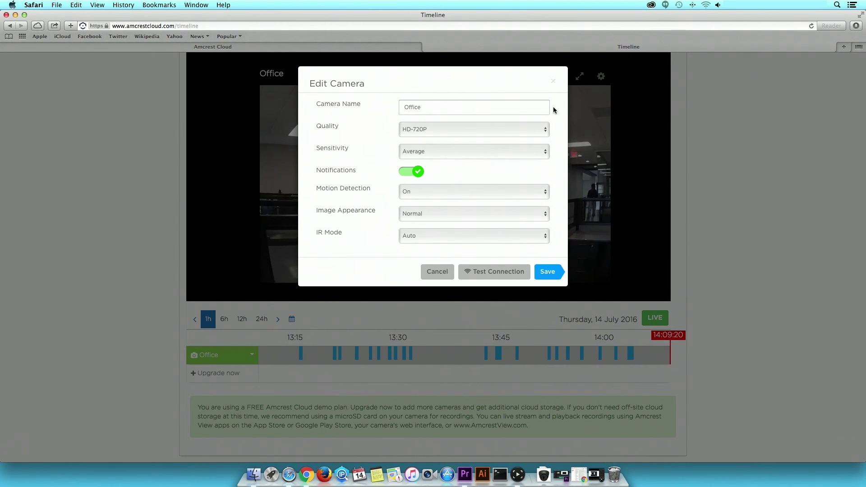
click(544, 129)
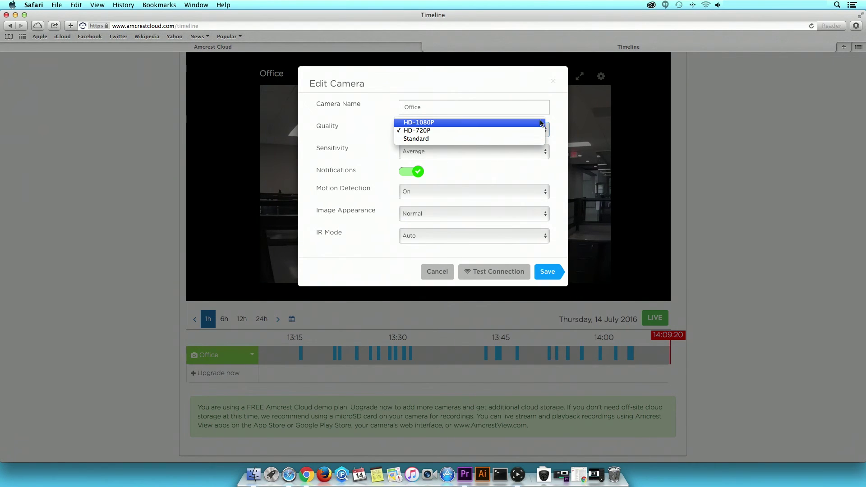
click(542, 131)
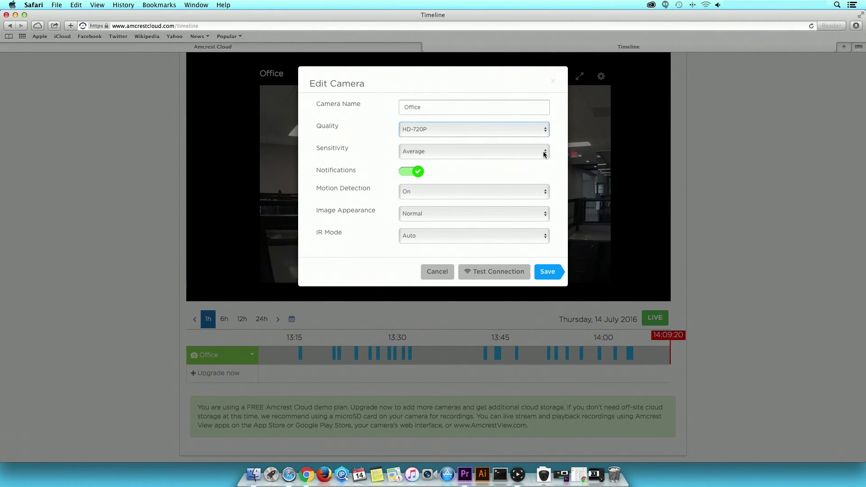
click(543, 154)
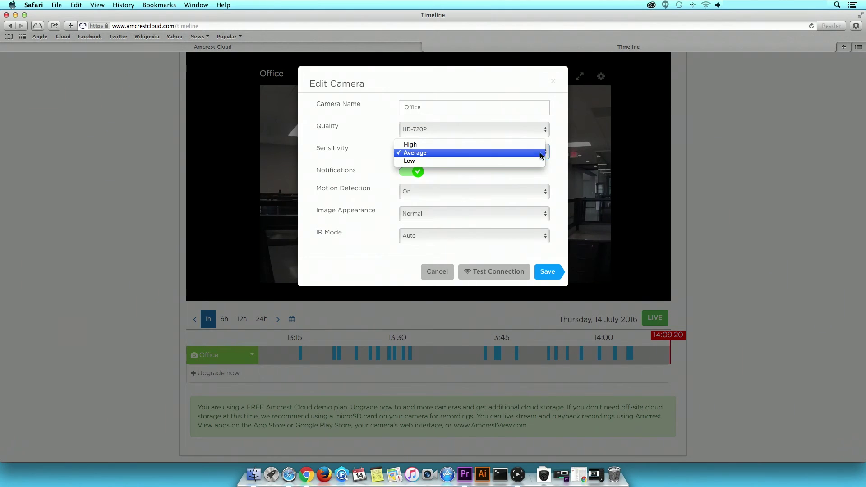
click(537, 154)
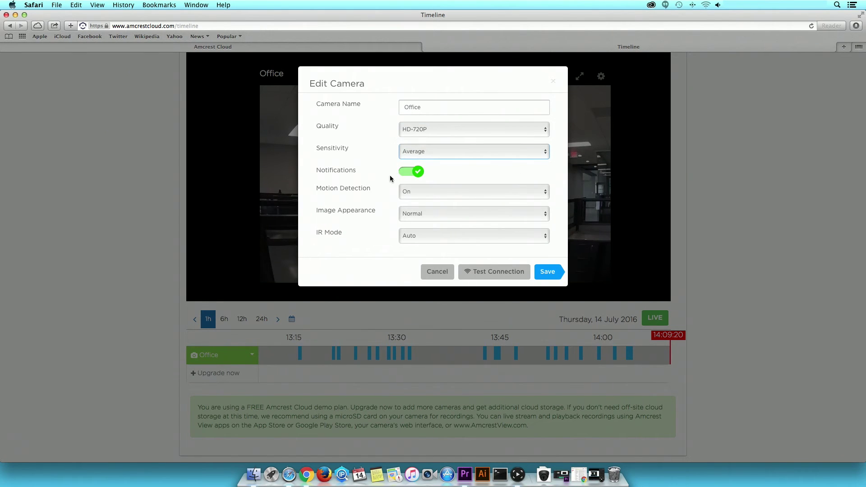
click(405, 176)
click(405, 175)
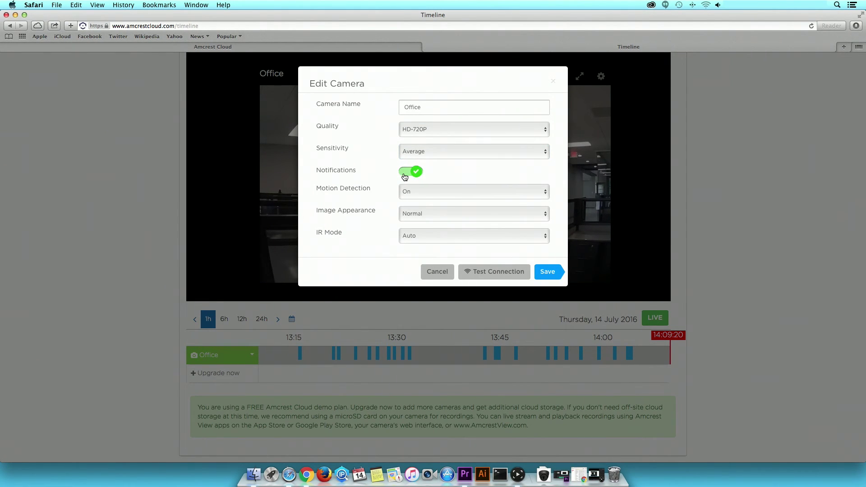
Keep motion detection On, image Normal and IR Mode Auto, then save the settings.
click(544, 195)
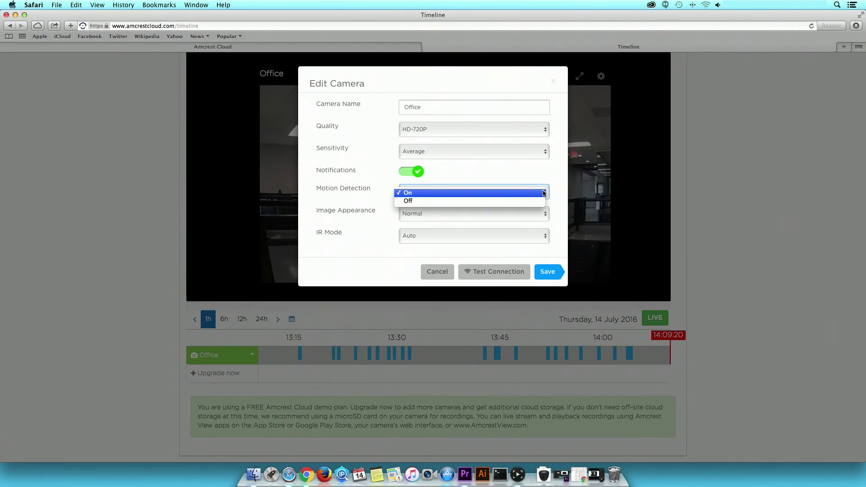
click(542, 195)
click(545, 215)
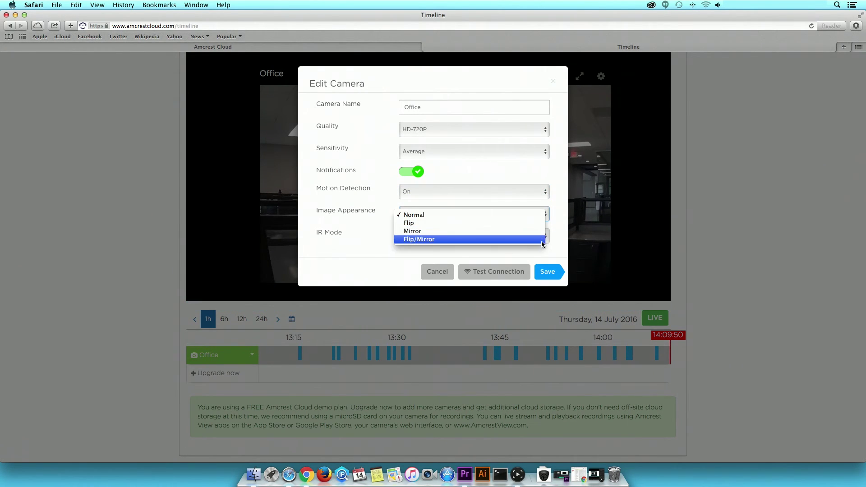
click(542, 216)
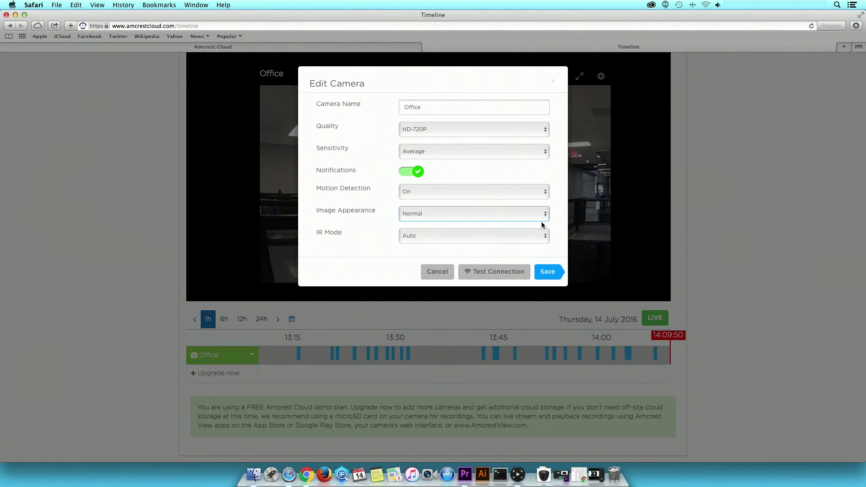
click(544, 238)
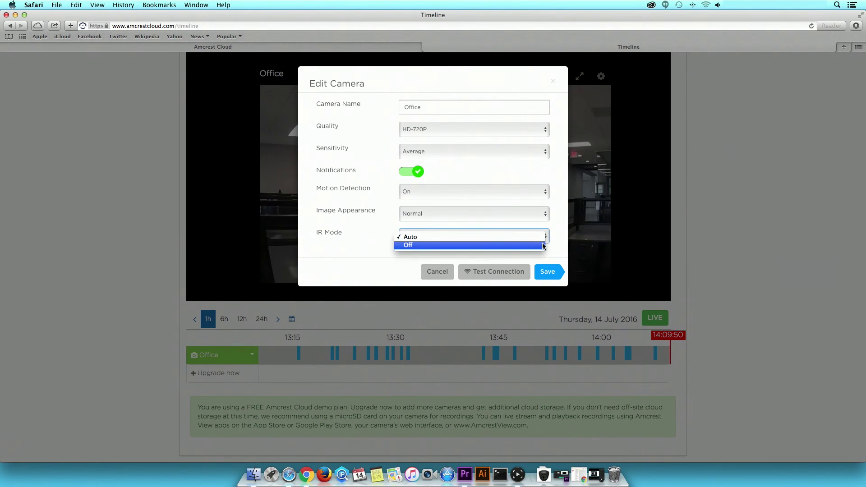
click(544, 238)
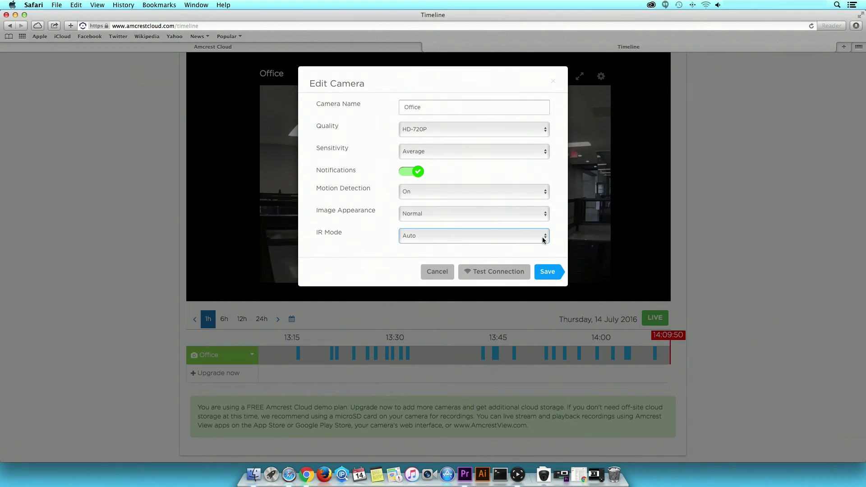
click(548, 272)
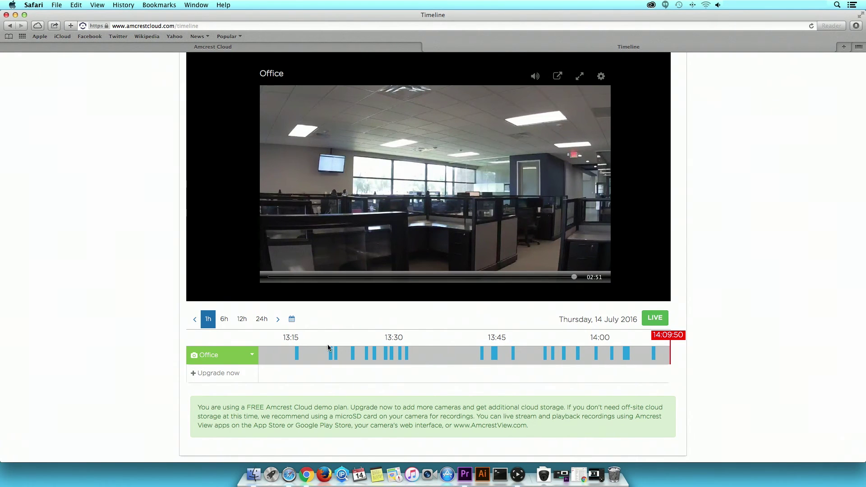
click(252, 356)
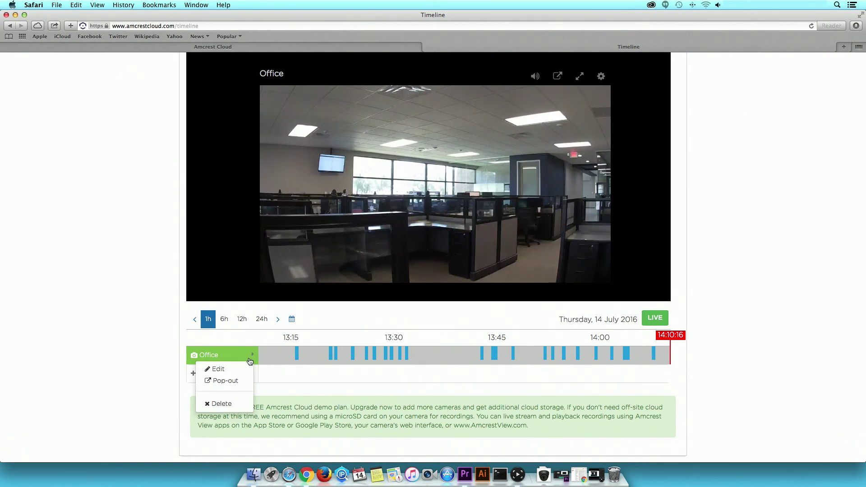
click(240, 380)
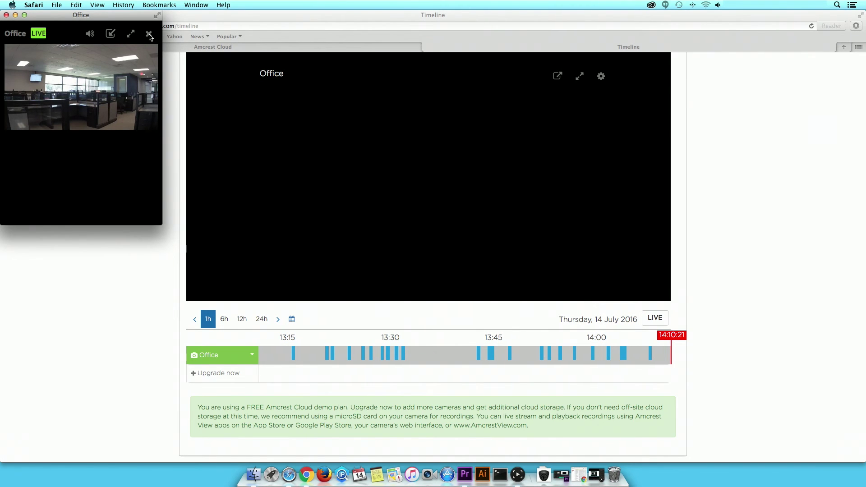
click(150, 36)
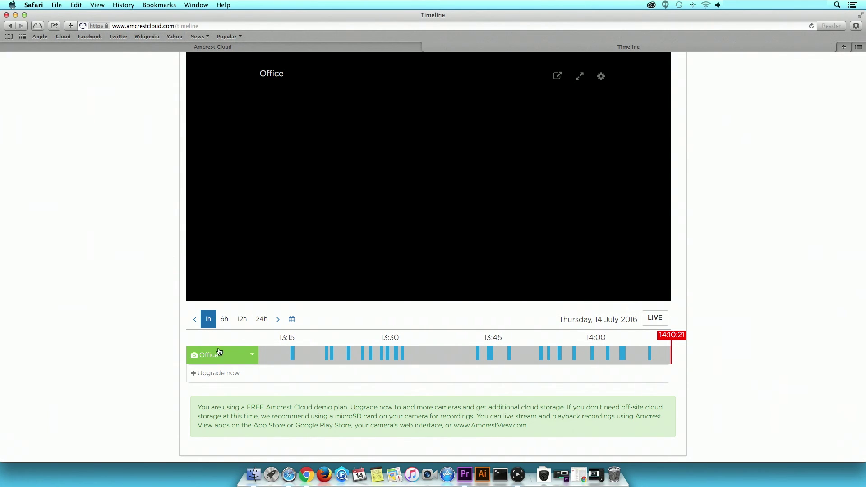
click(253, 356)
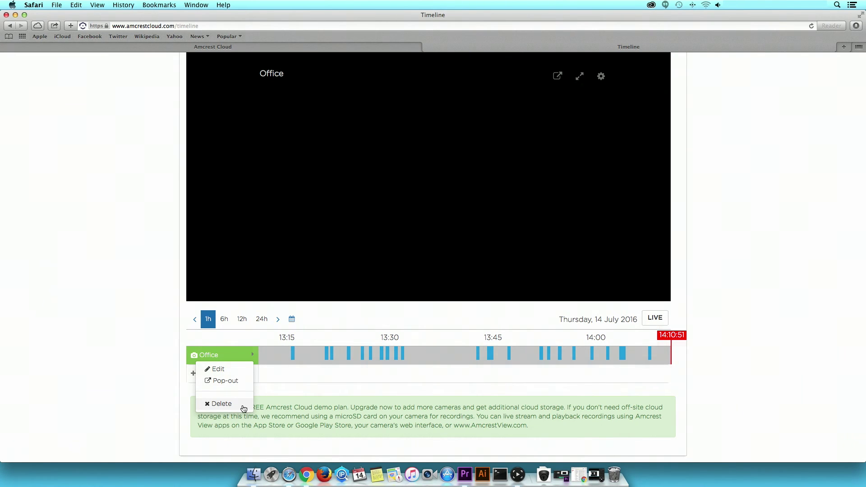
click(687, 109)
scroll(687, 109, up, 3)
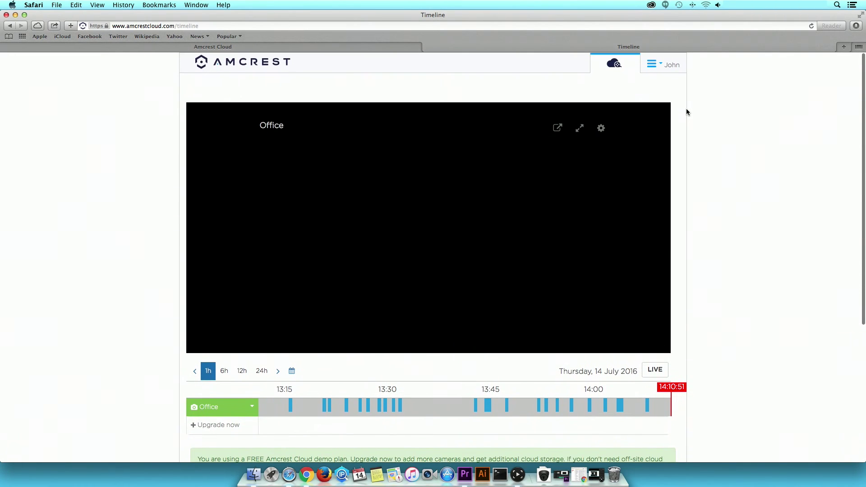
Go to the Upgrade page from the account menu to view the available plans.
click(660, 68)
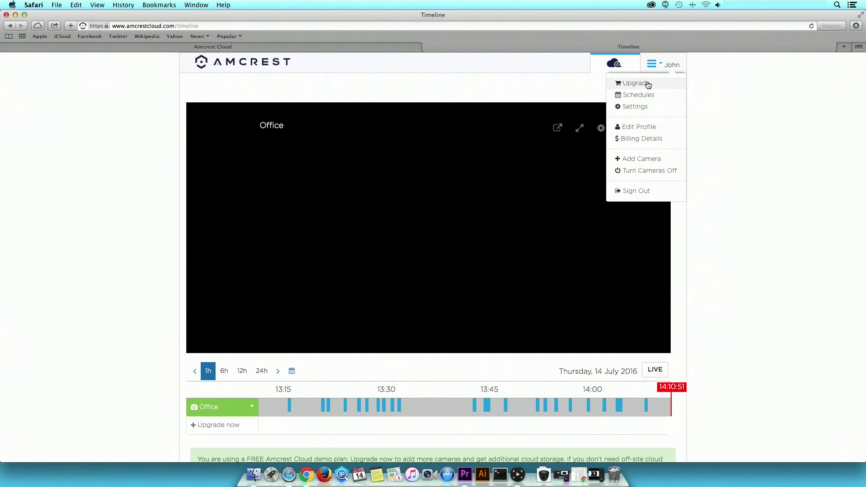
click(648, 85)
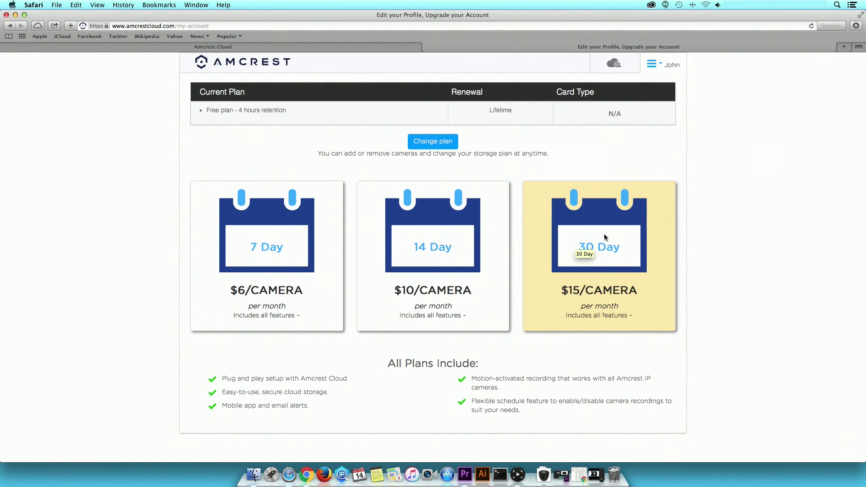
Start a new recording schedule, browse its camera list, cancel it, and return to the timeline.
click(653, 66)
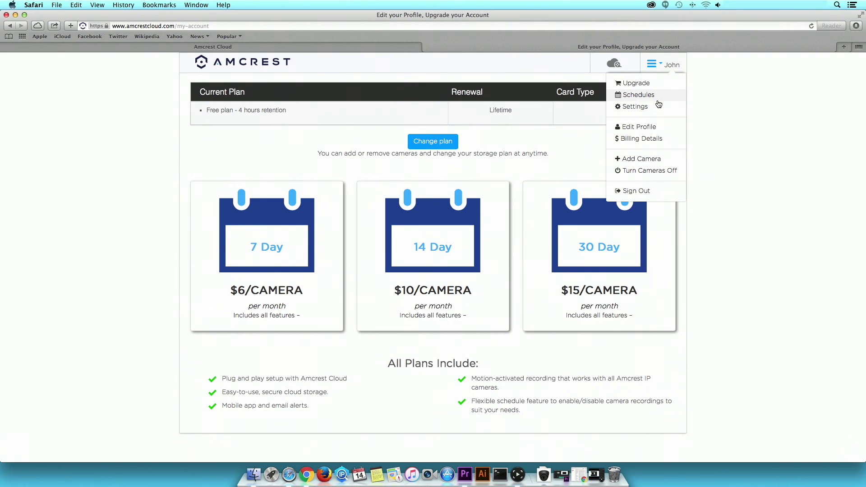
click(657, 96)
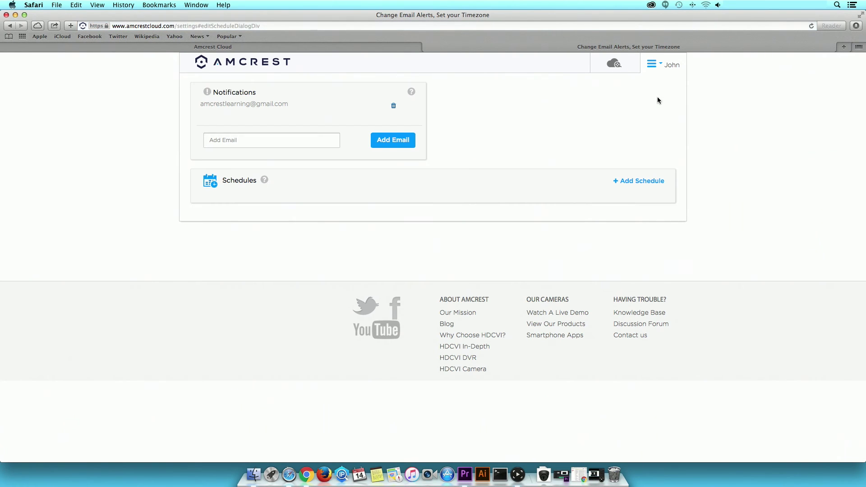
click(647, 183)
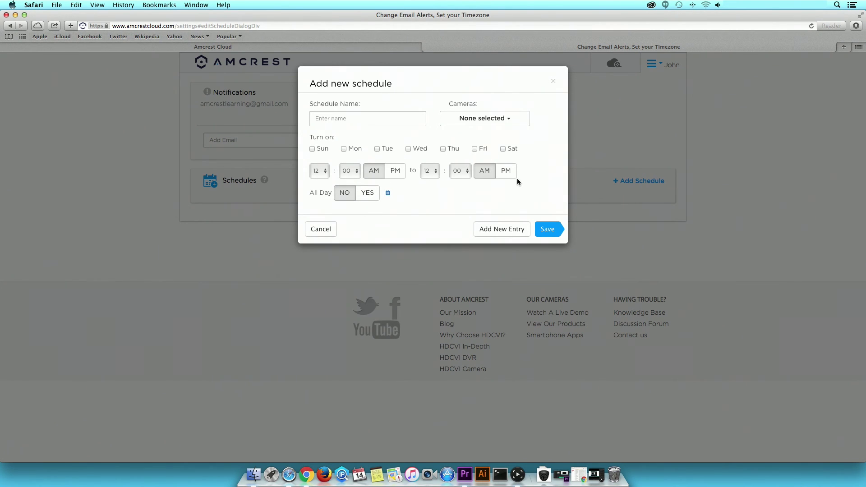
click(513, 123)
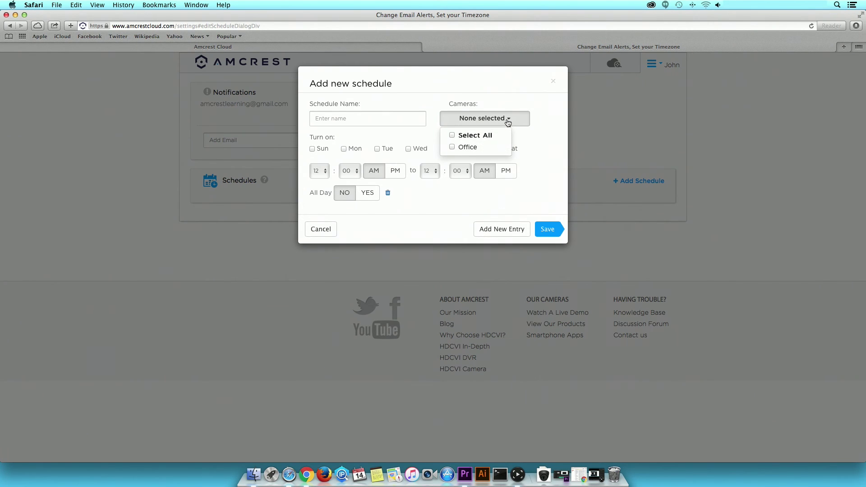
click(508, 122)
click(321, 229)
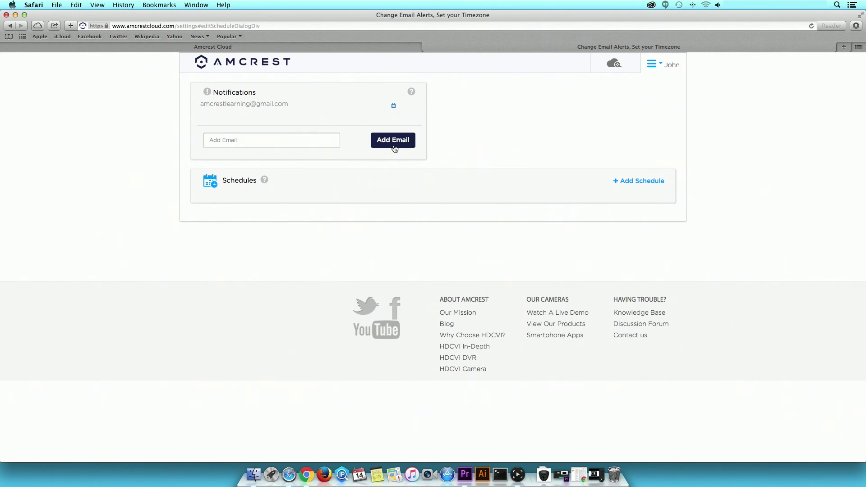
click(627, 67)
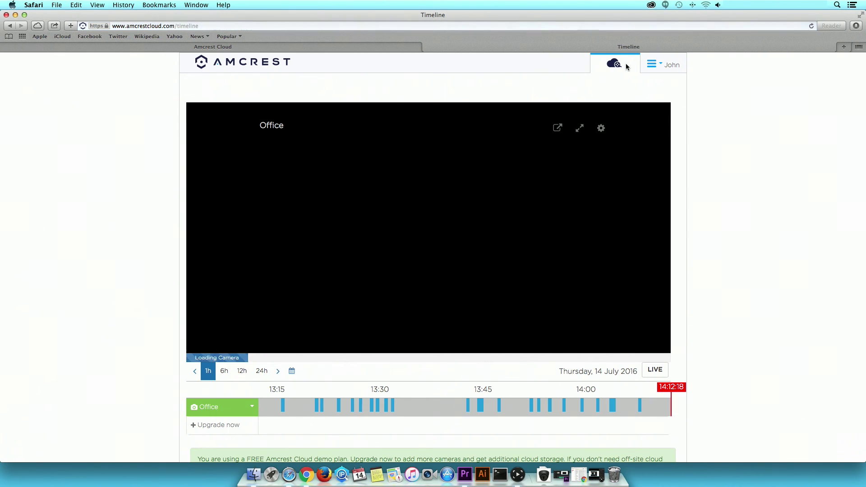
Review the Office camera's Edit dialog, cancel without changes, then go to account settings.
click(252, 406)
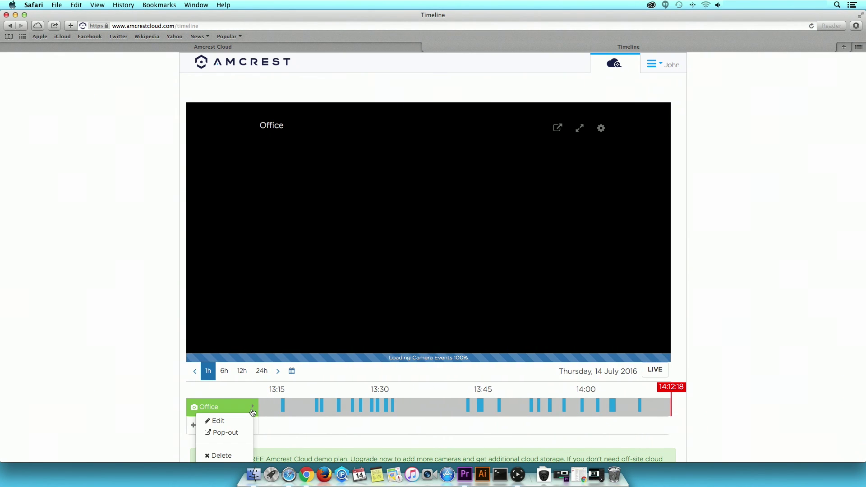
click(252, 422)
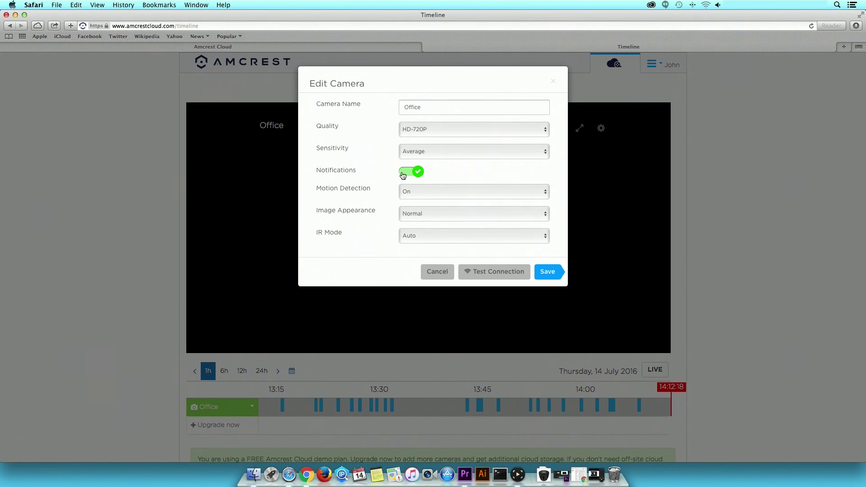
click(428, 270)
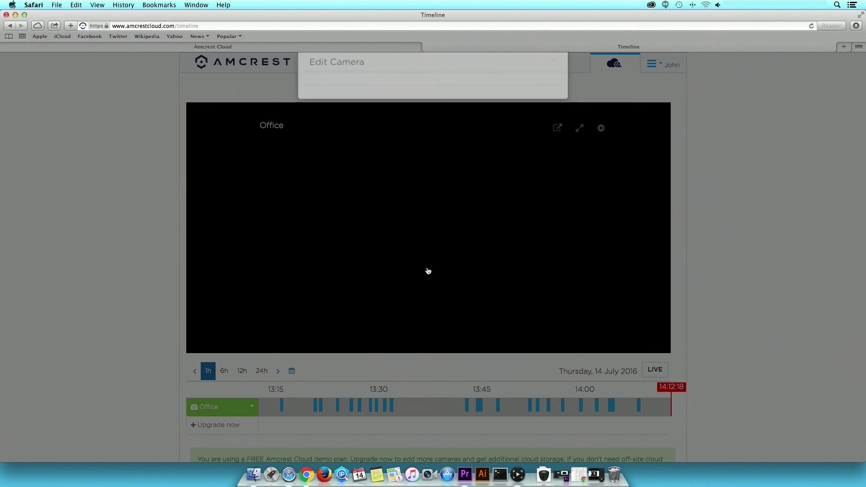
click(651, 65)
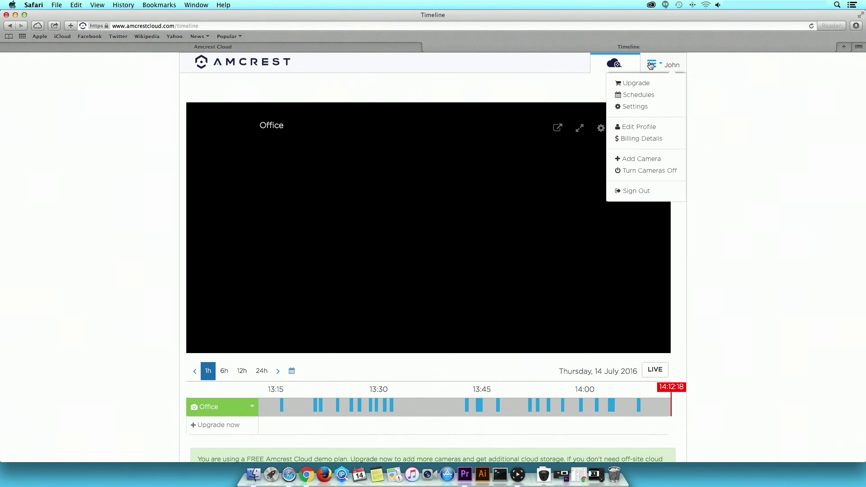
click(644, 108)
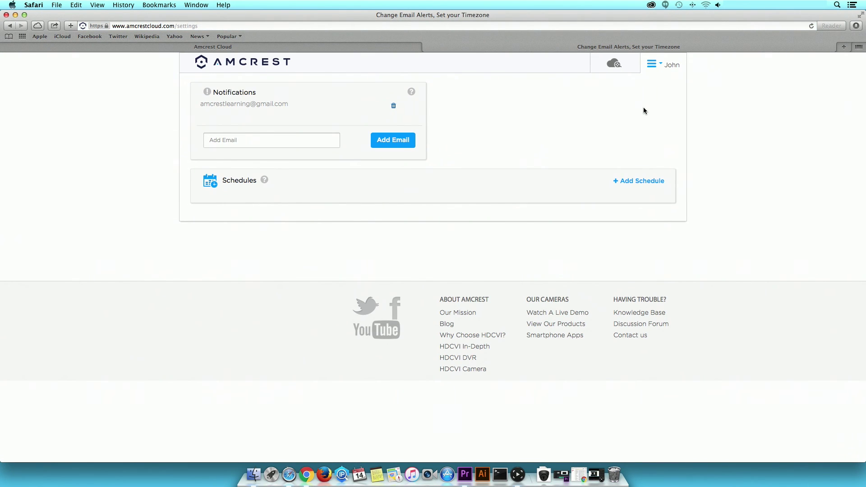
click(649, 68)
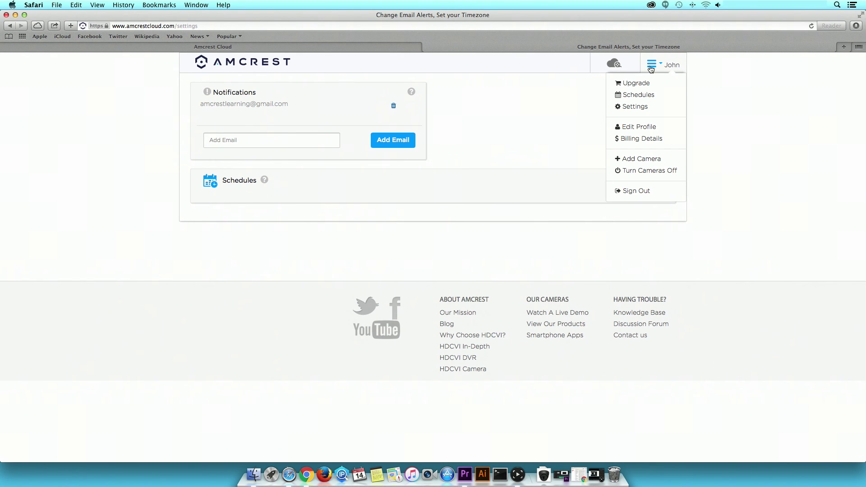
click(644, 129)
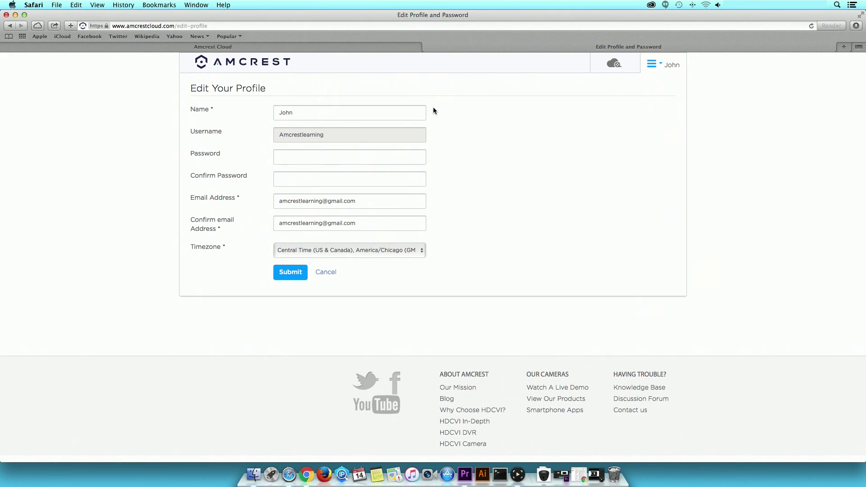
click(651, 69)
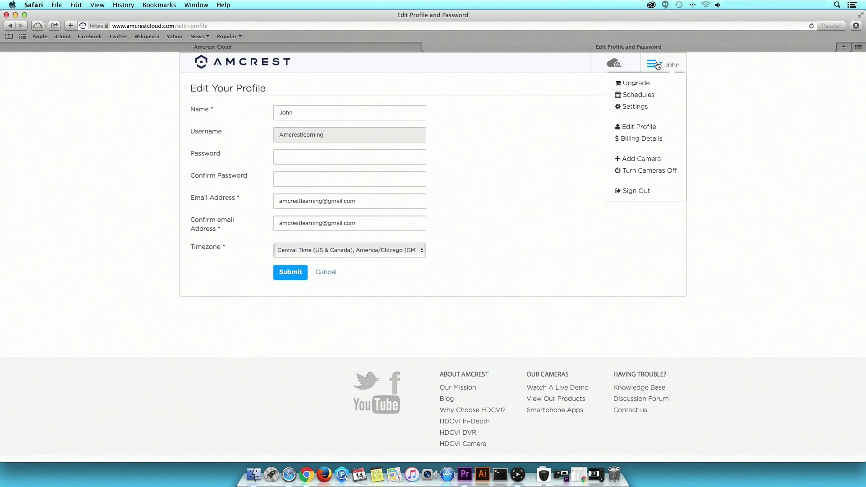
click(648, 142)
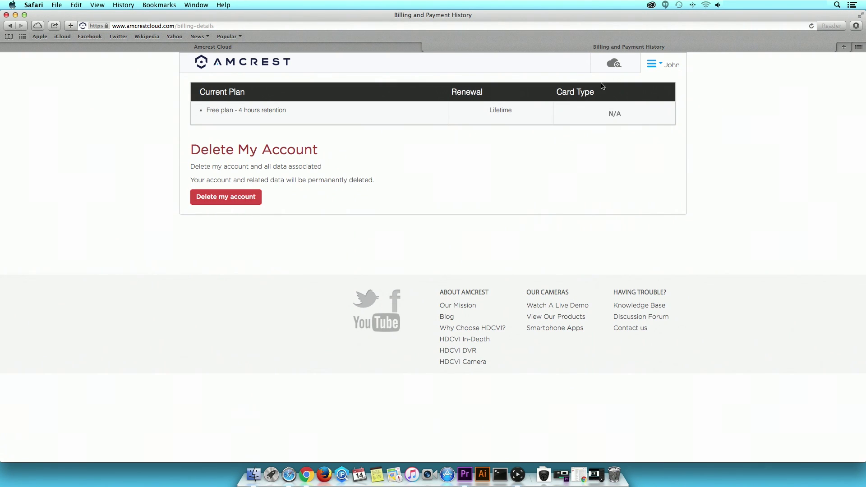
click(659, 66)
click(660, 159)
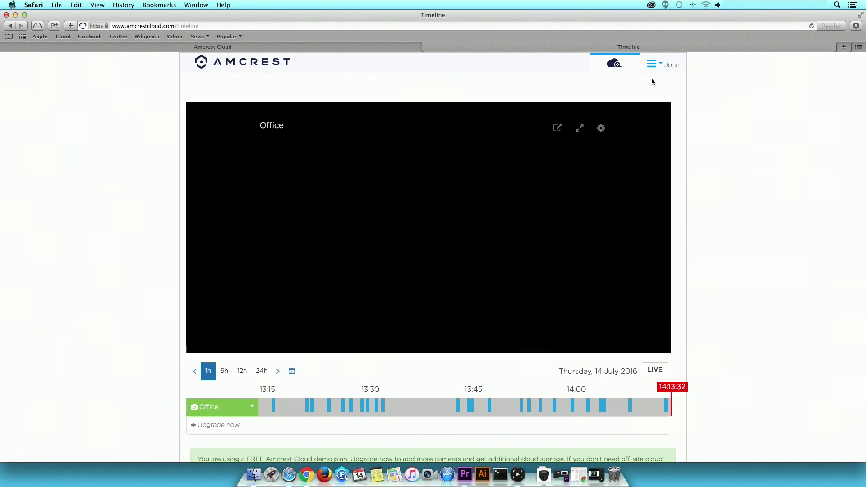
click(652, 69)
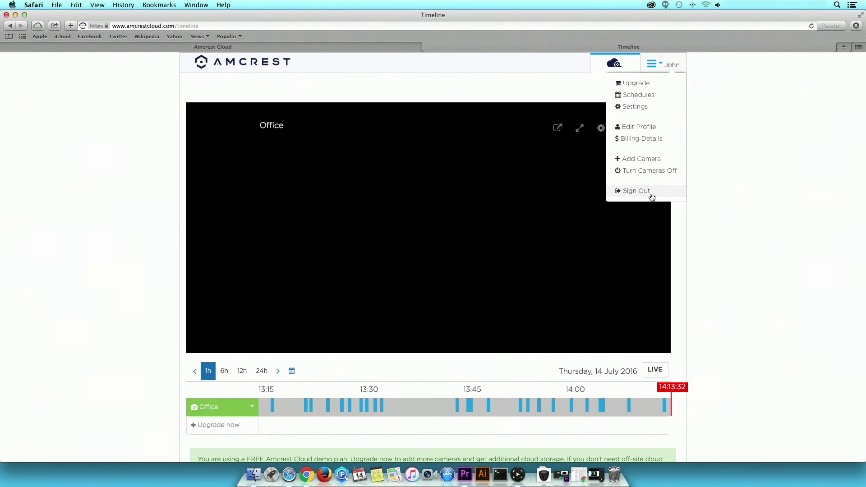
click(711, 204)
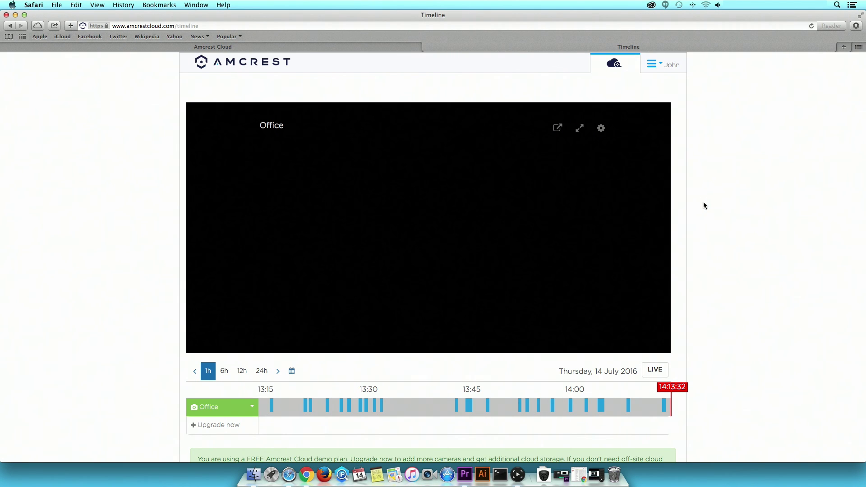